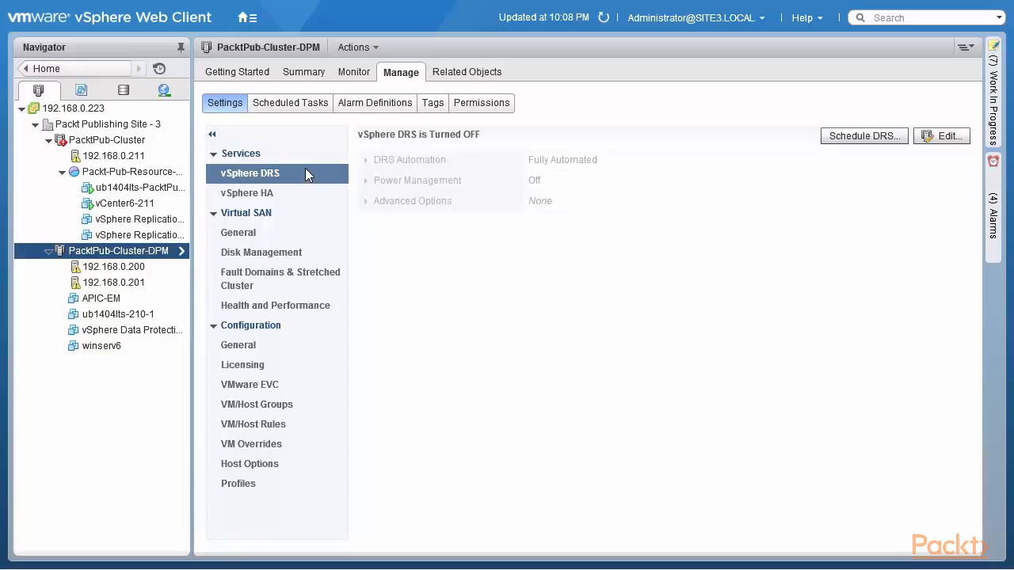
Turn on vSphere DRS for PacktPub-Cluster-DPM and choose the Automatic automation level for power management
click(267, 151)
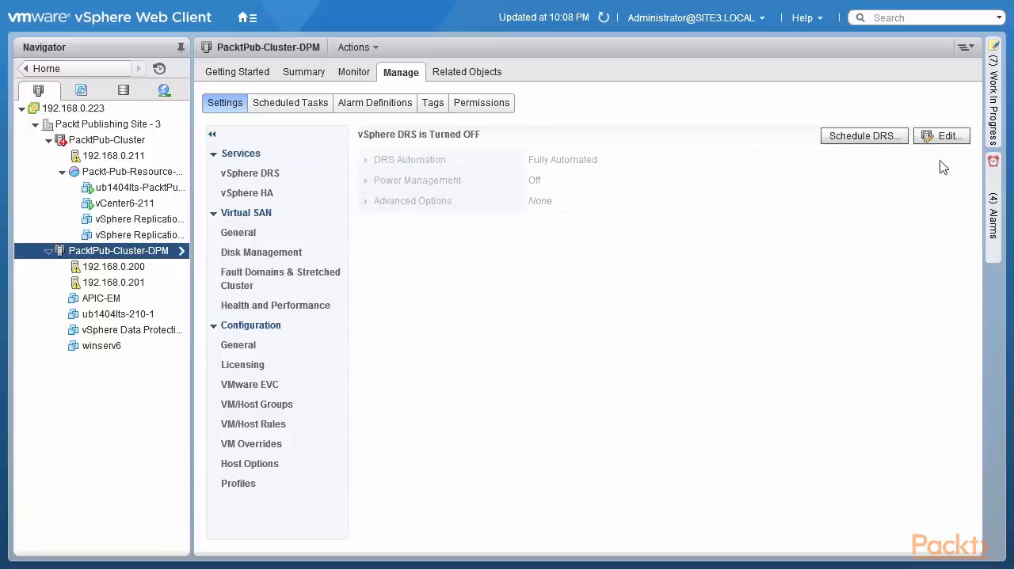
click(950, 141)
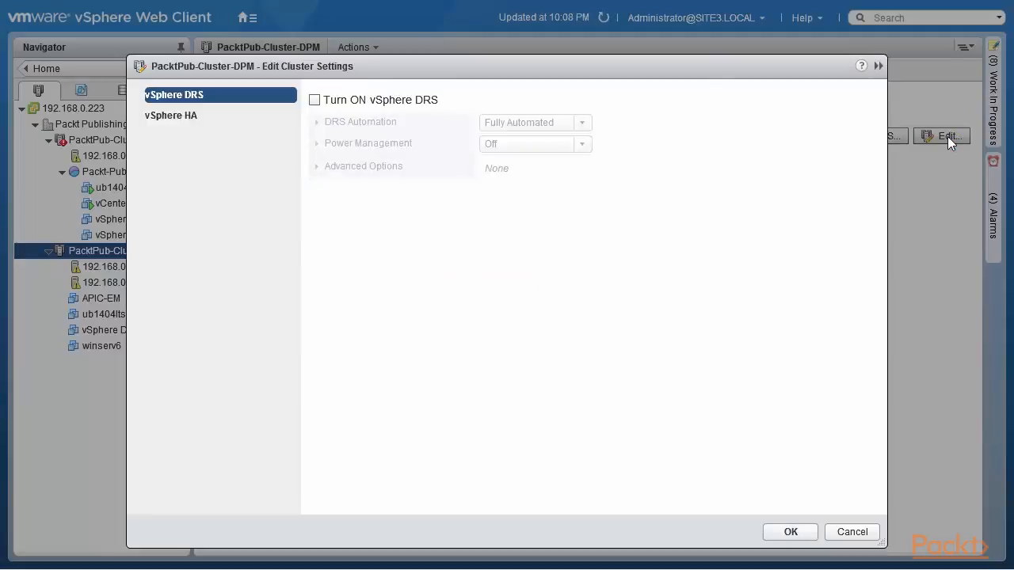
click(315, 100)
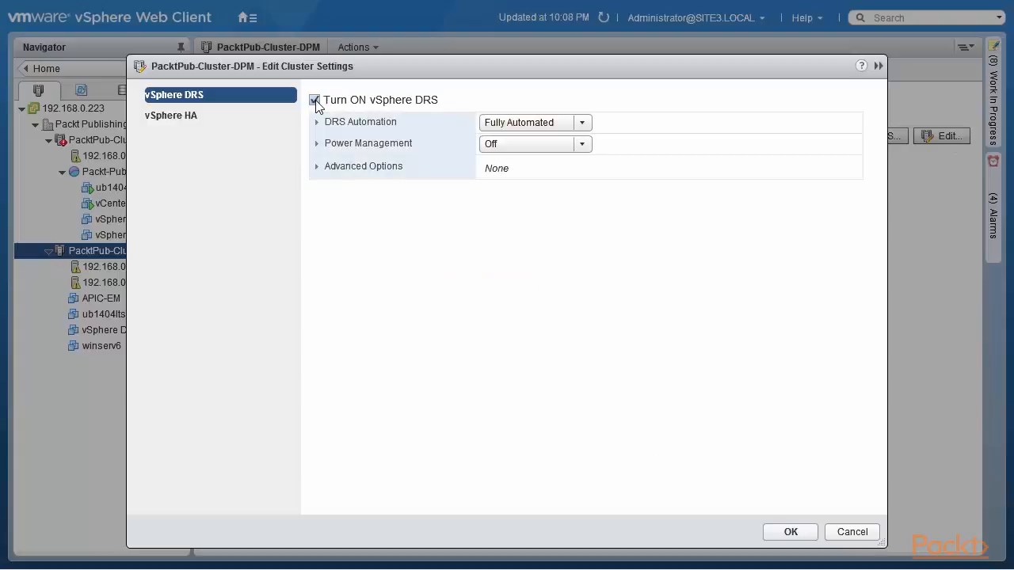
click(317, 145)
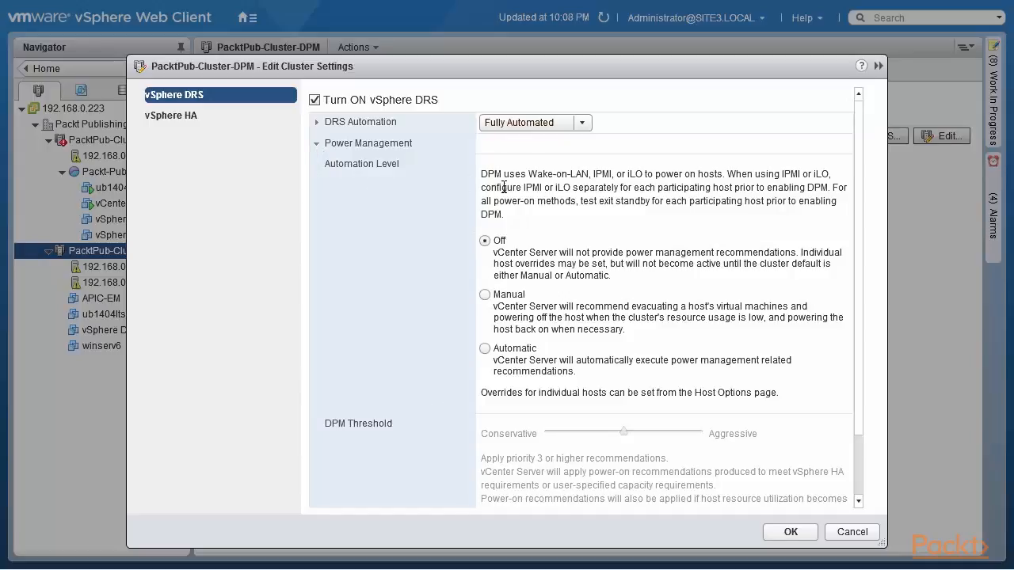
drag(528, 175, 726, 177)
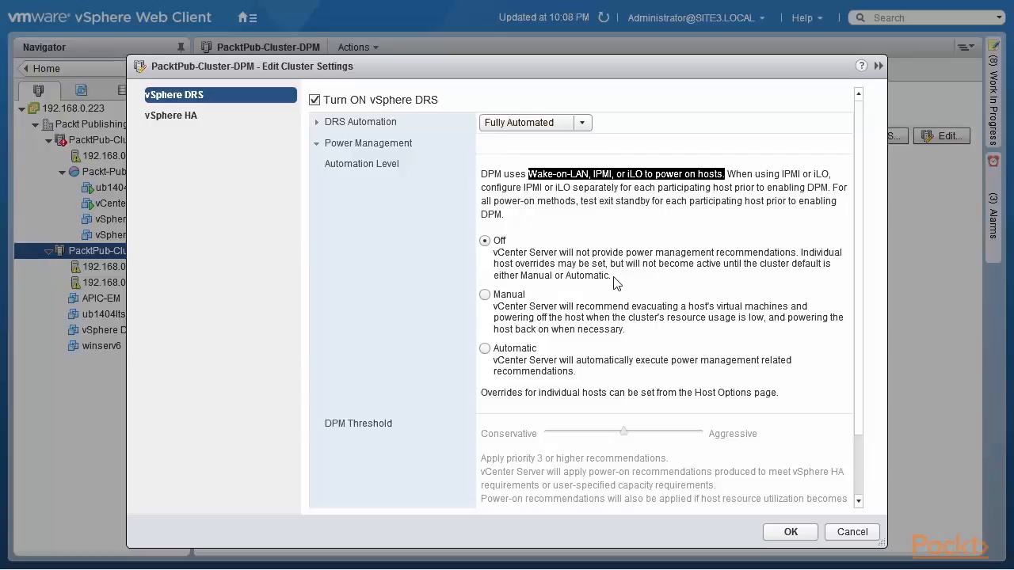
click(485, 295)
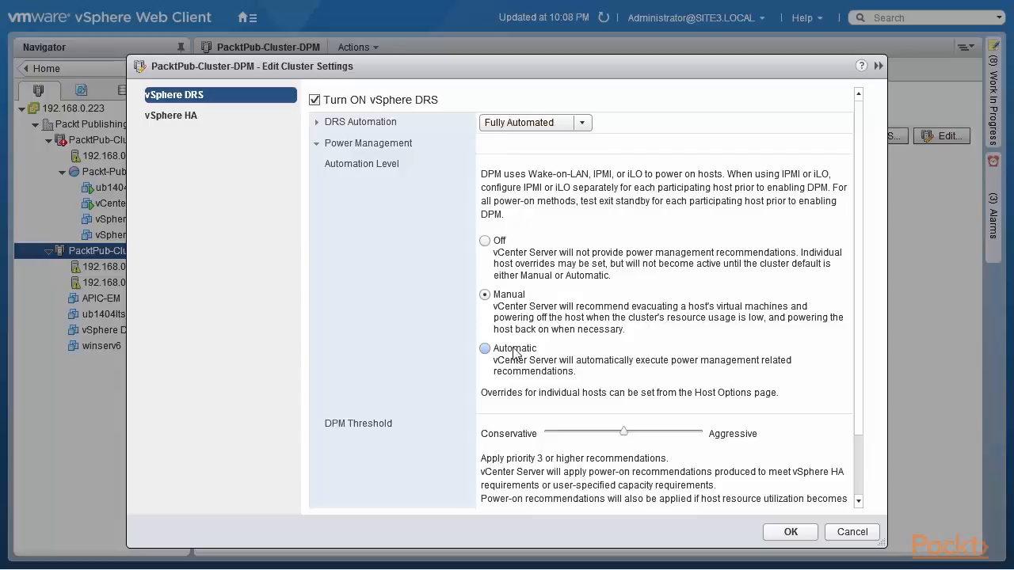
click(485, 349)
Try the DPM threshold at its most conservative and most aggressive settings, and return it to priority 3 or higher recommendations
scroll(860, 277, down, 3)
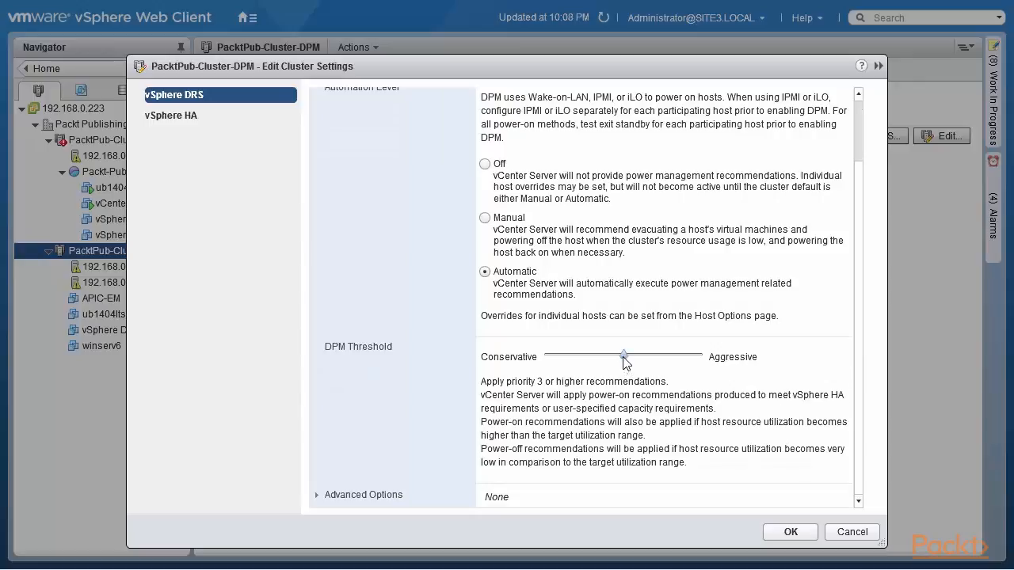
drag(623, 355, 624, 355)
drag(624, 355, 537, 434)
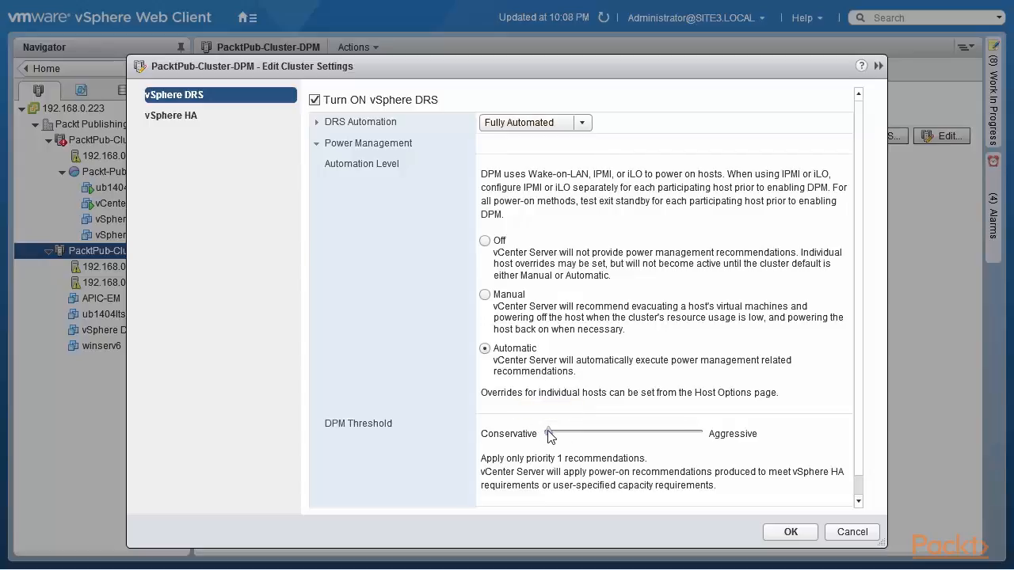
drag(548, 432, 725, 449)
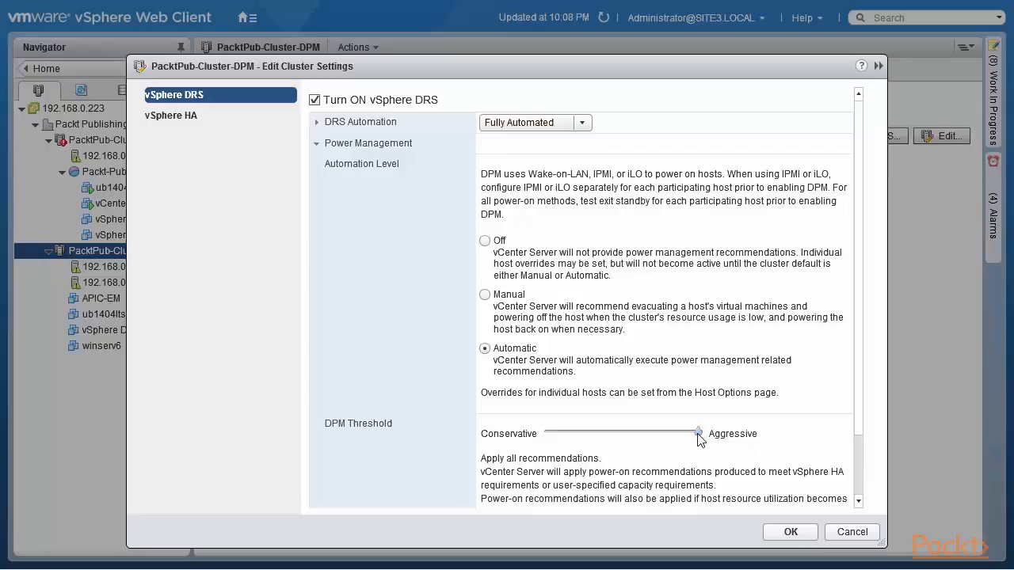
click(698, 435)
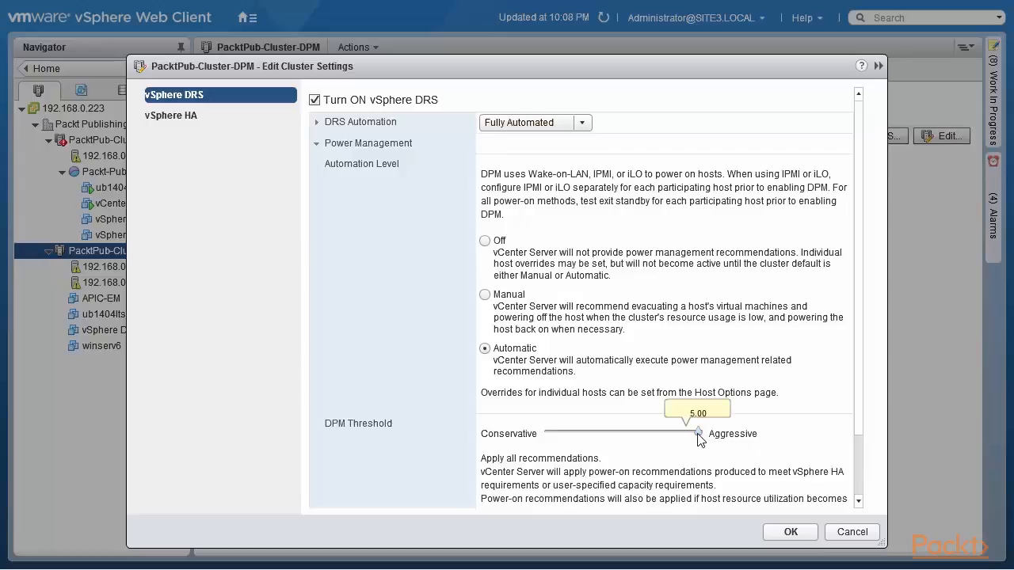
drag(698, 436, 604, 444)
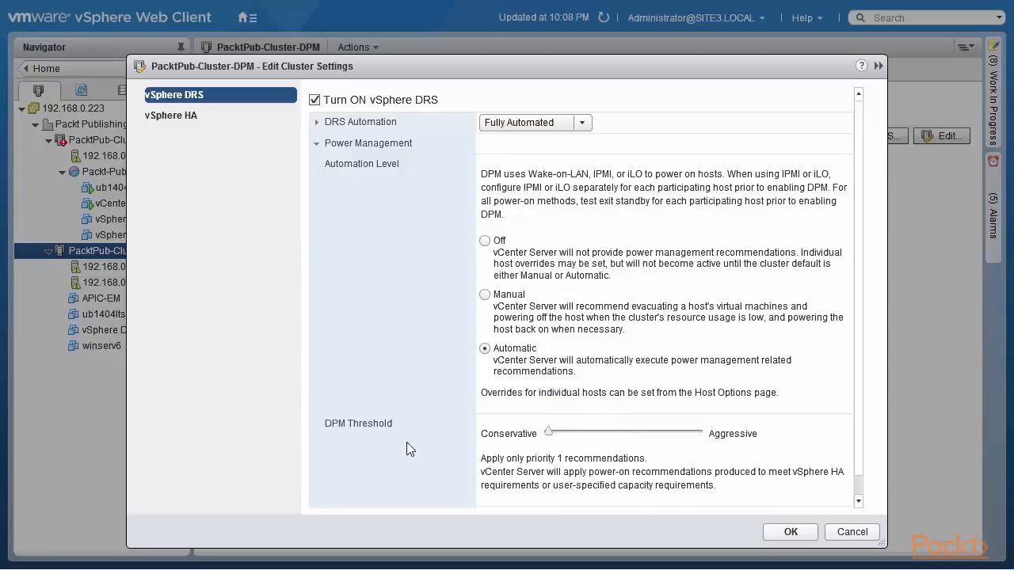
click(614, 433)
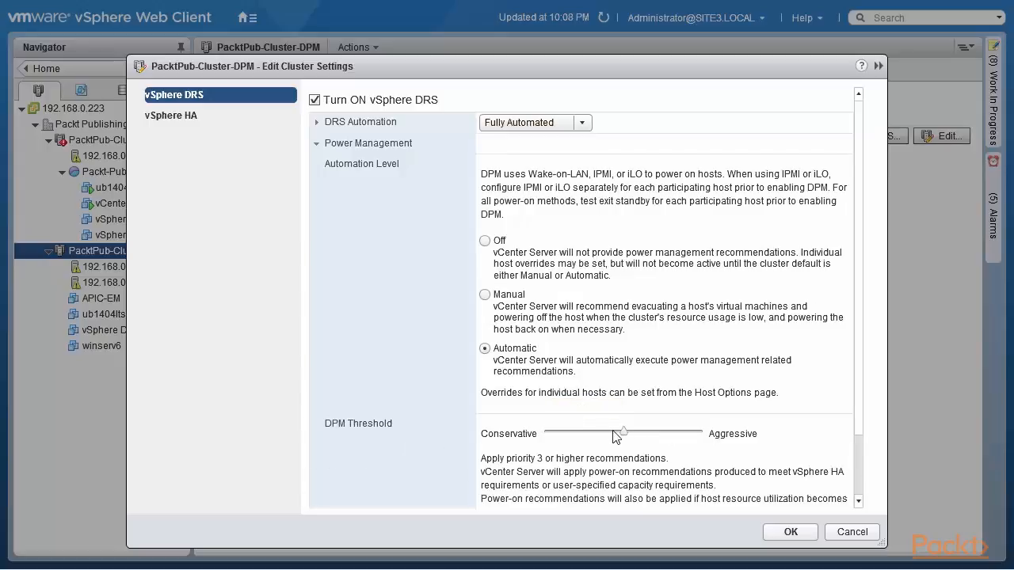
Try to apply the edited cluster settings, reading the DPM standby warning and accepting it
click(792, 533)
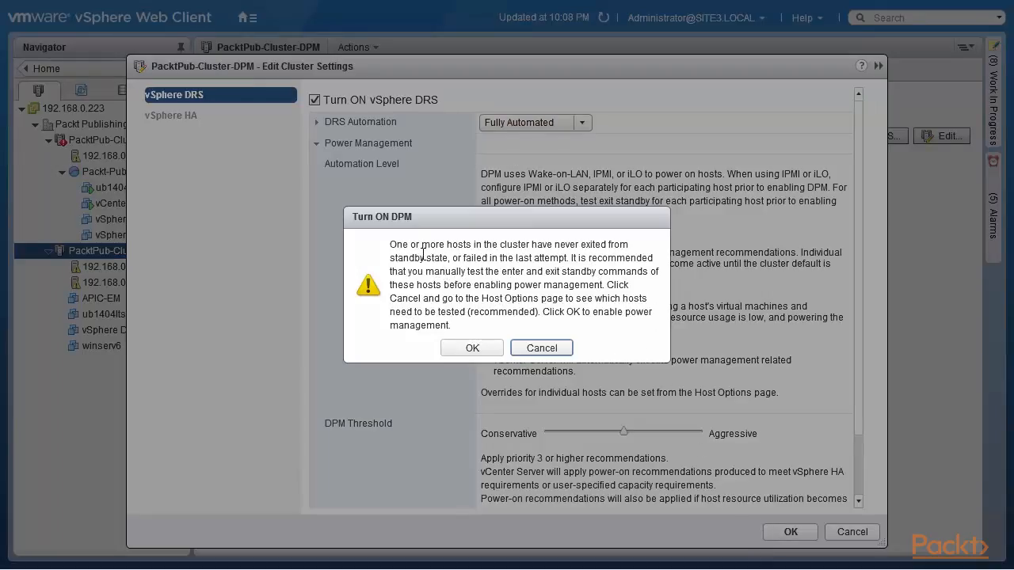
drag(402, 245, 571, 259)
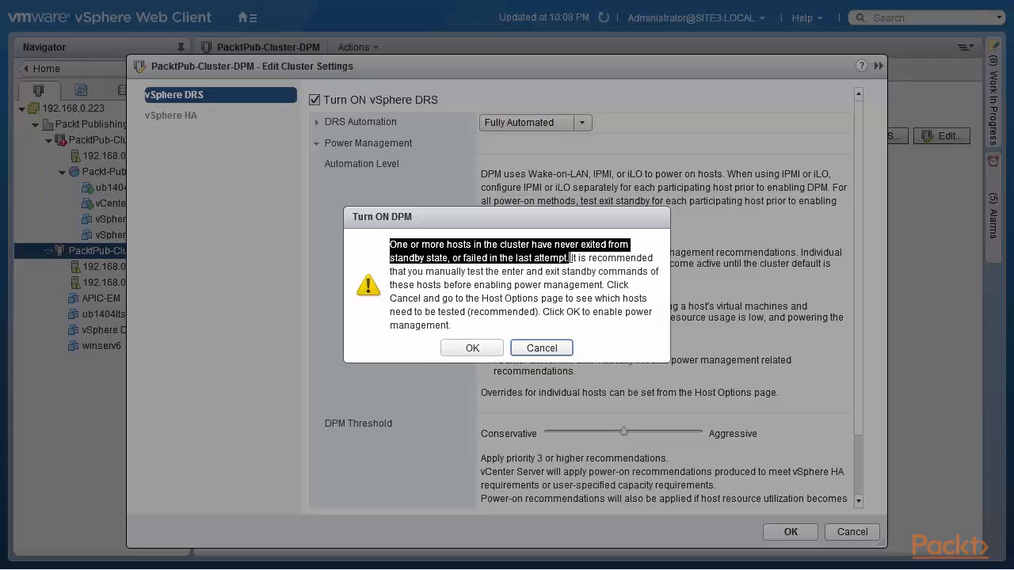
drag(572, 259, 642, 325)
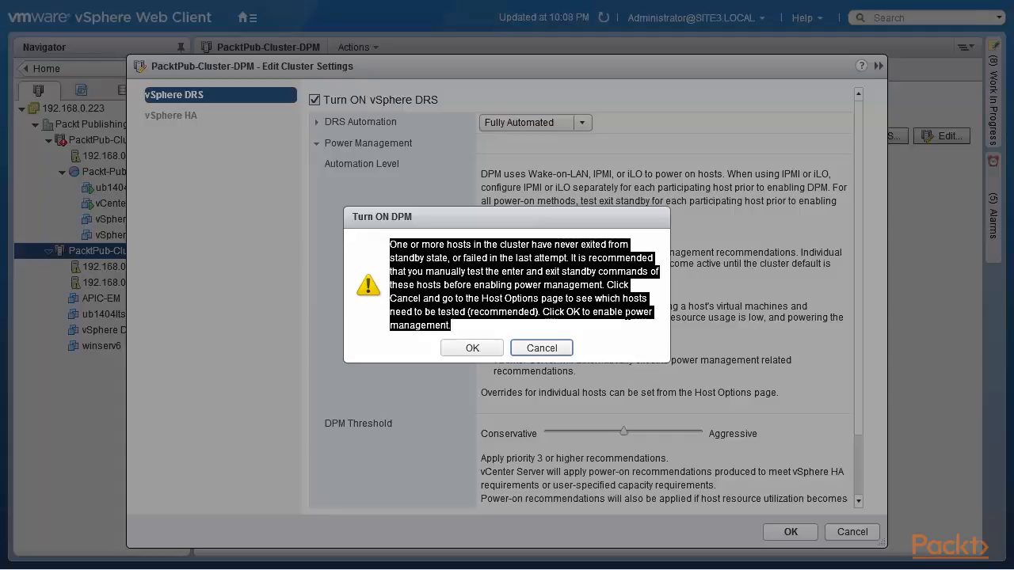
click(472, 348)
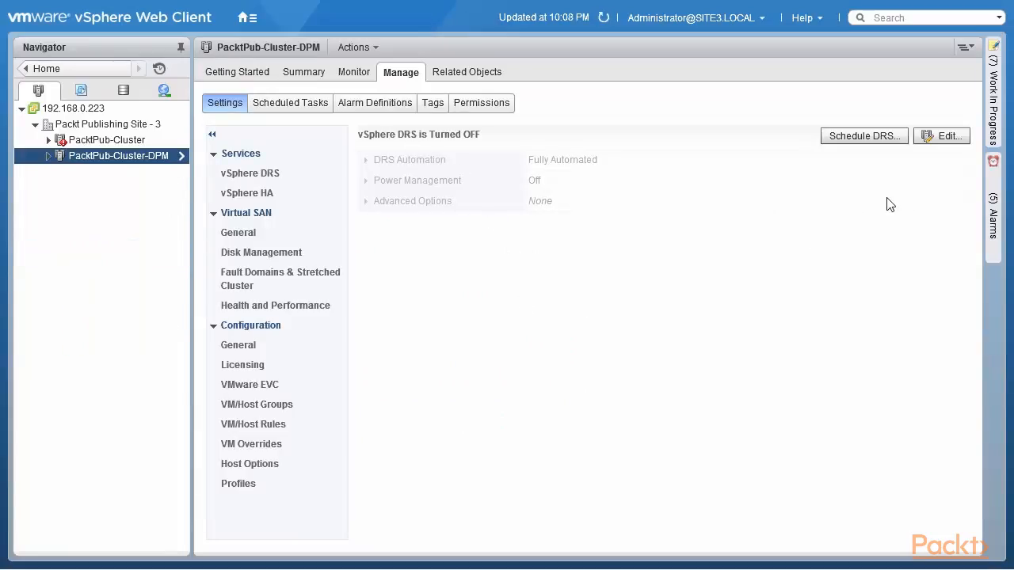
Enable vSphere DRS with Automatic power management on PacktPub-Cluster-DPM, accepting the DPM warning, and expand the saved power management details
click(950, 136)
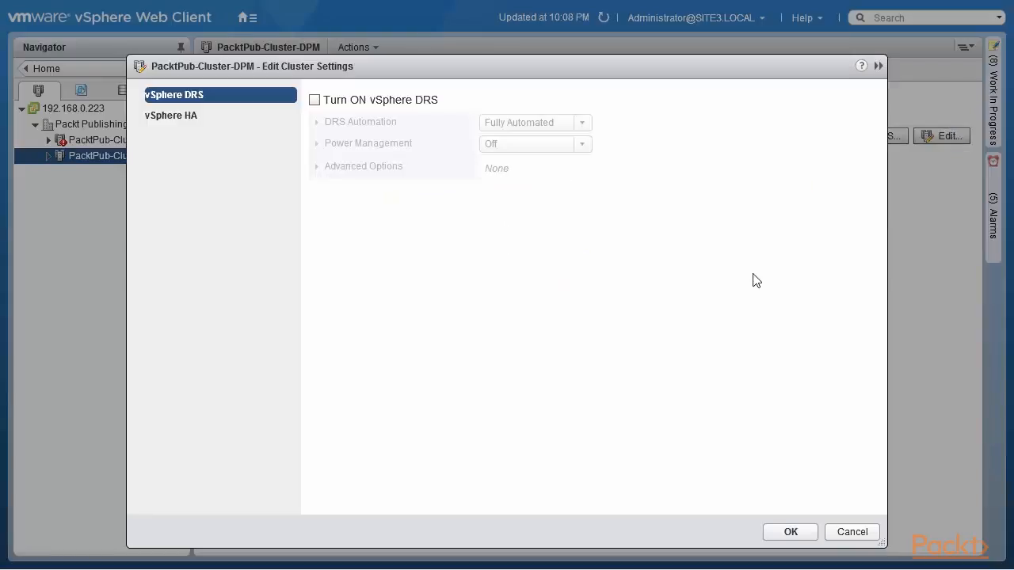
click(314, 100)
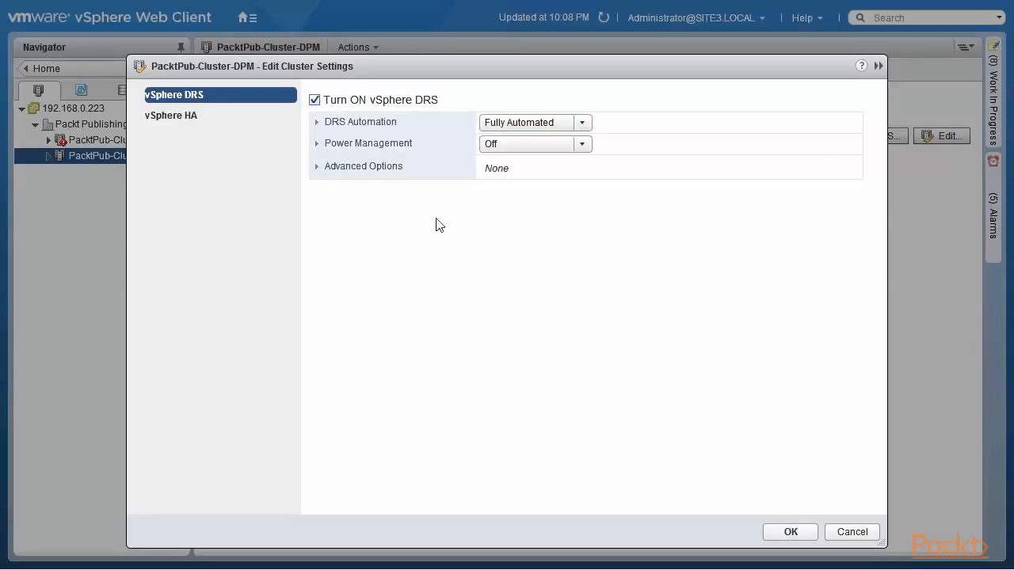
click(319, 145)
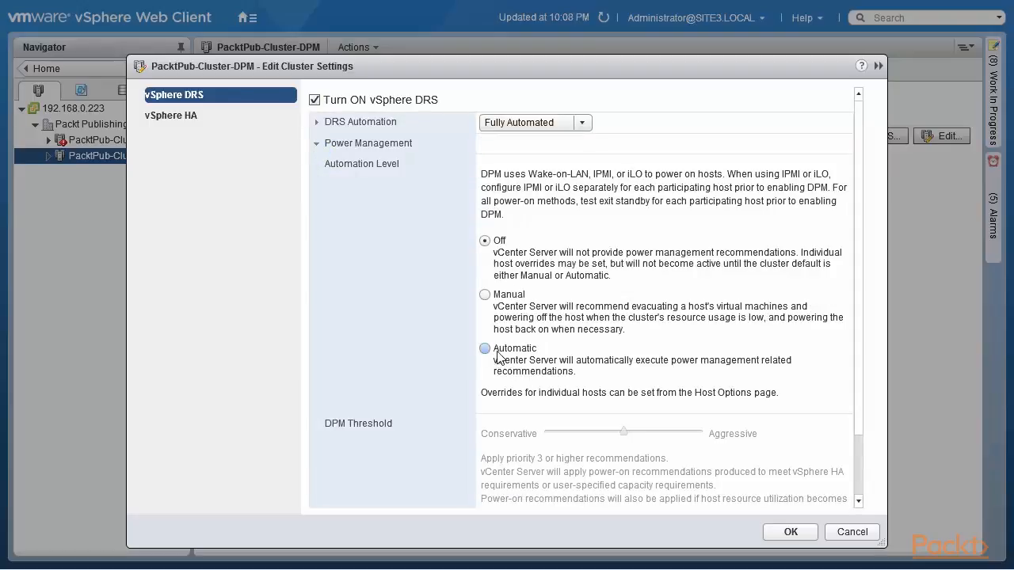
click(485, 350)
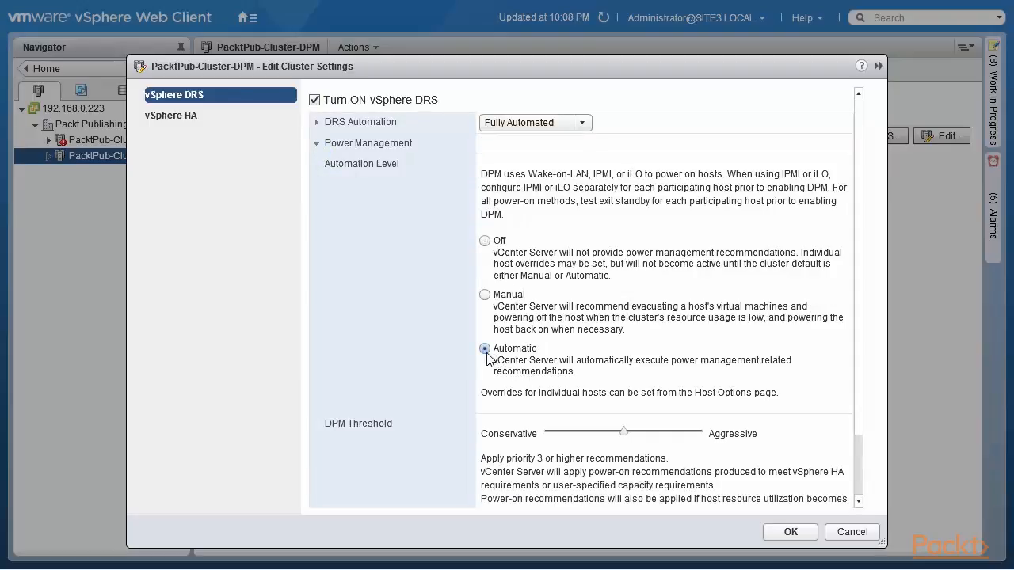
click(790, 533)
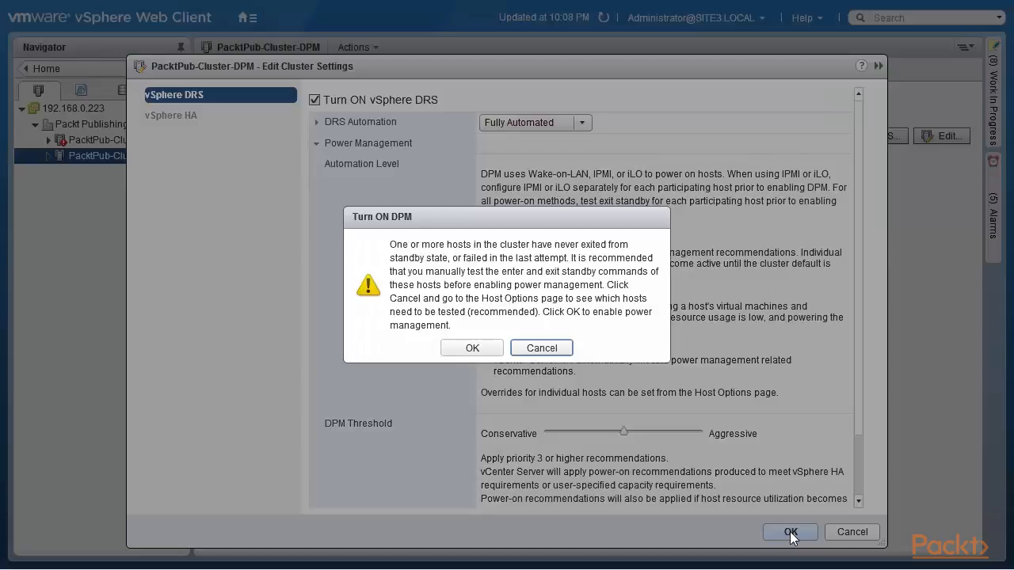
click(472, 350)
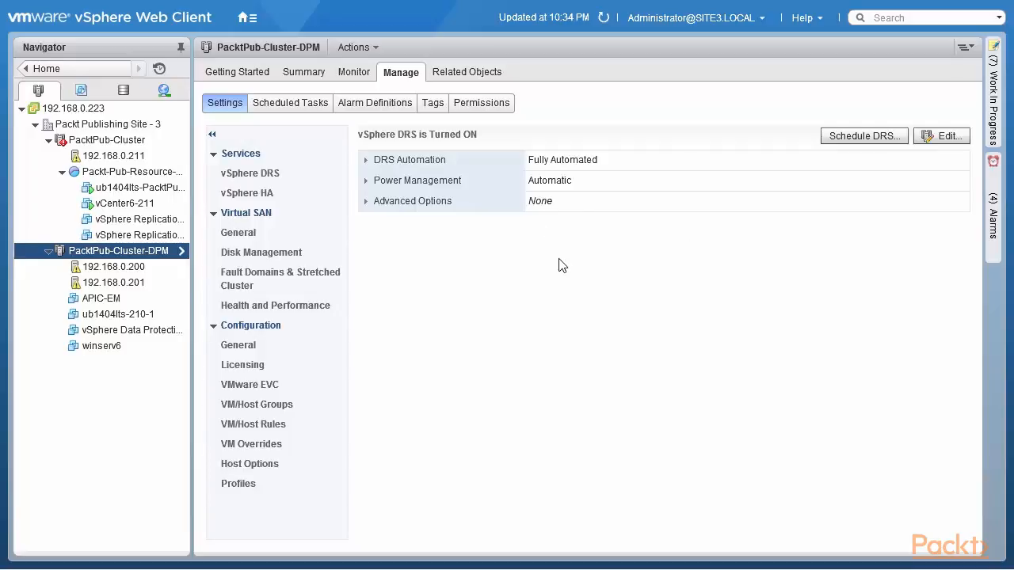
click(366, 182)
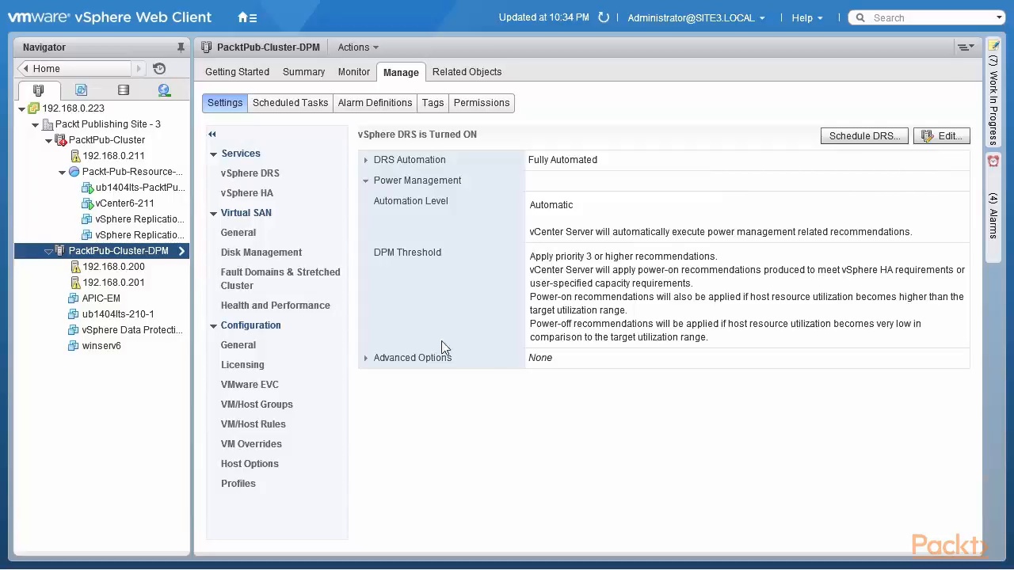
click(262, 404)
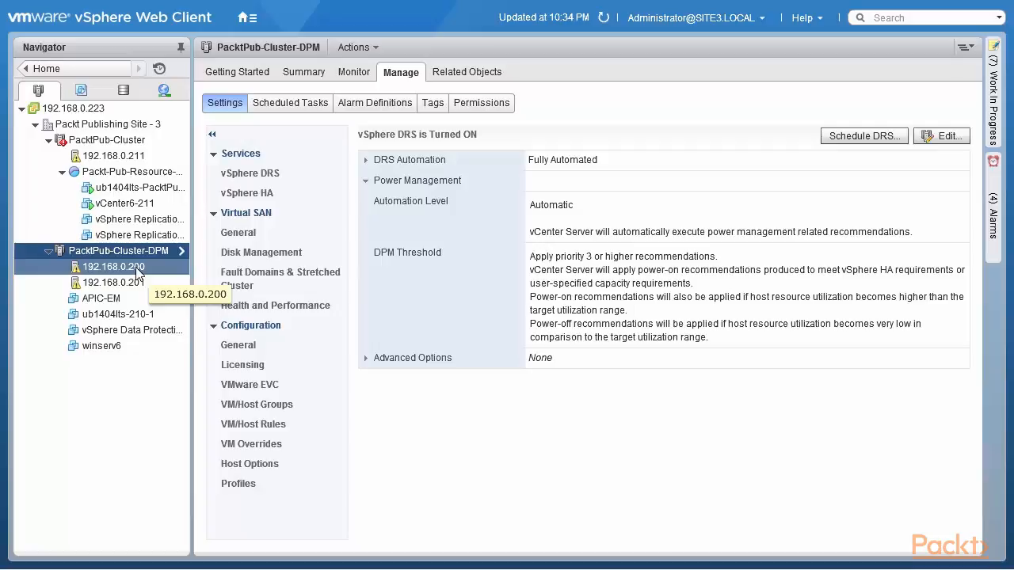
Open the IPMI/iLO power management settings of host 192.168.0.200 for editing
click(137, 270)
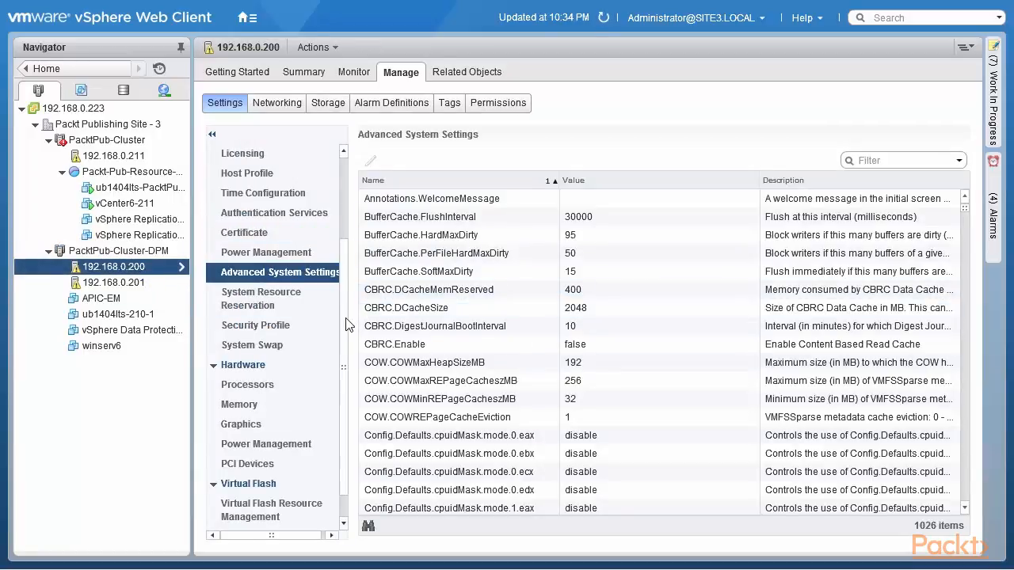
scroll(345, 278, up, 3)
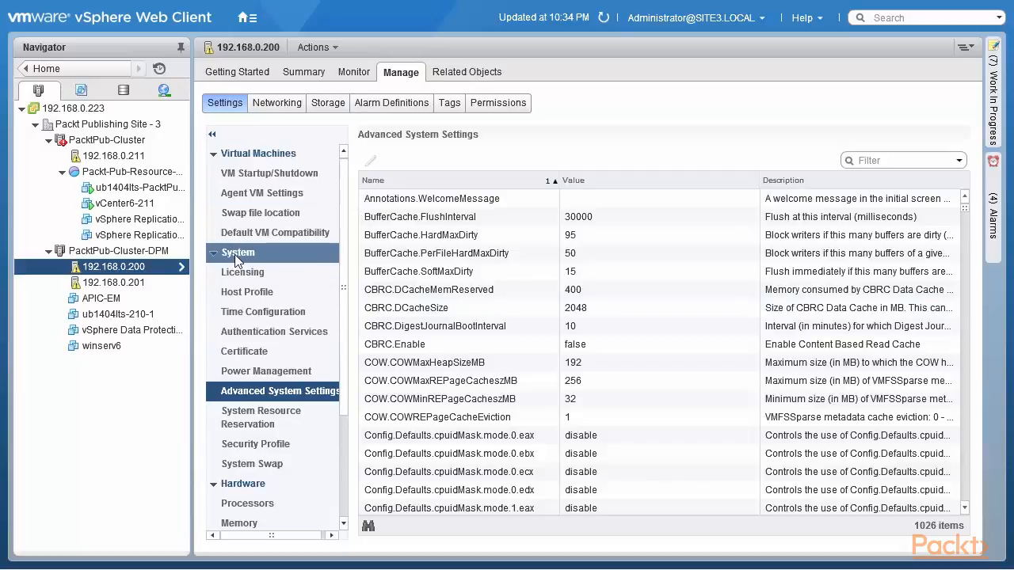
click(265, 374)
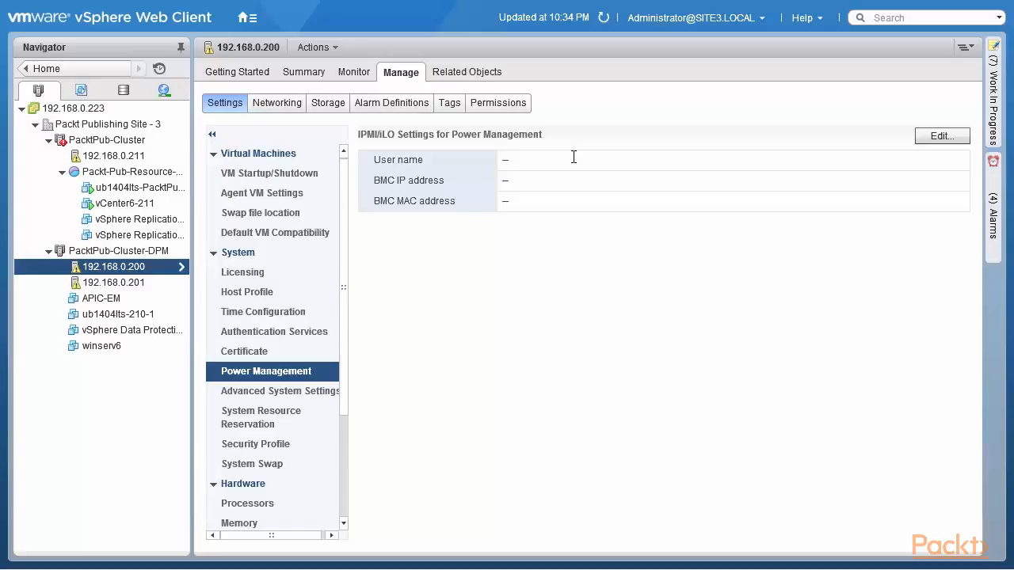
click(940, 137)
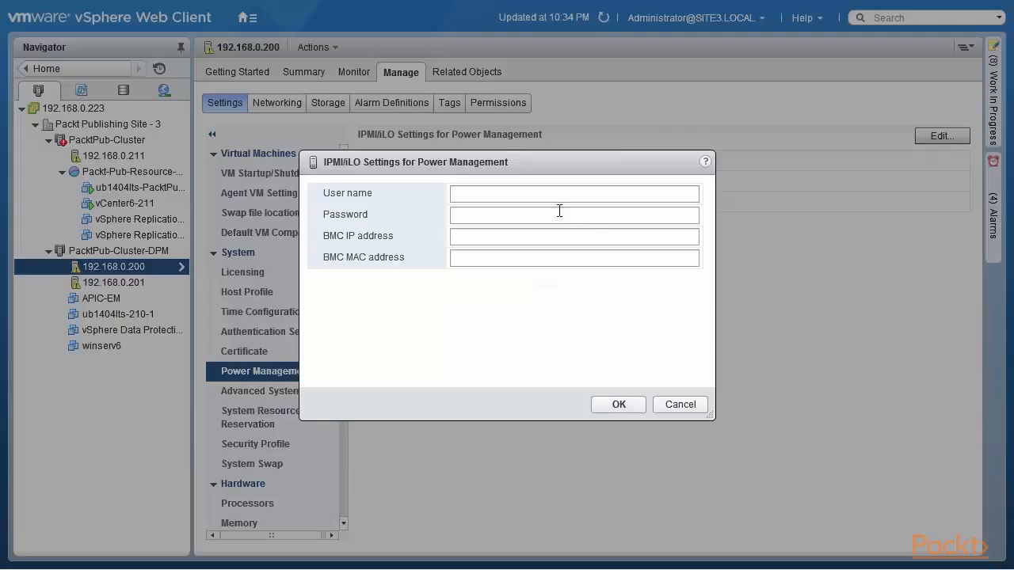
Enter ADMIN as the IPMI/iLO user name and fill in the account password
click(546, 193)
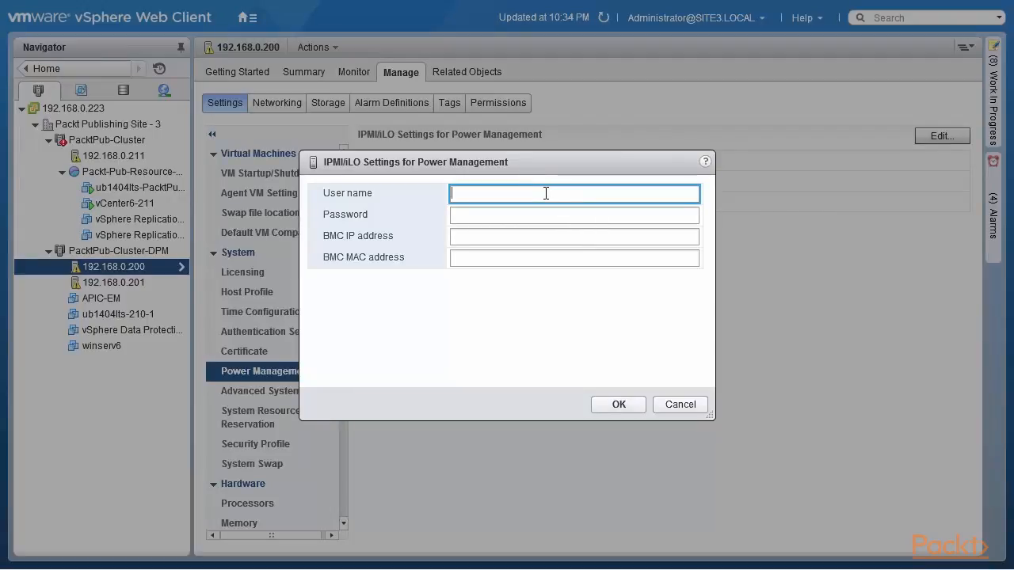
text(ADMIN)
key(Tab)
text(****)
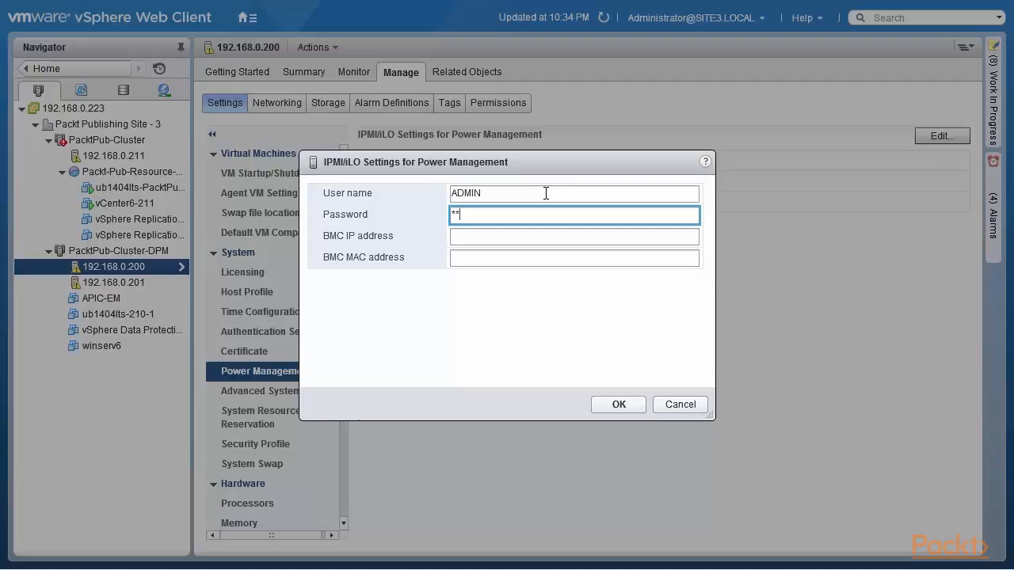
Set the host's BMC IP address to 172.20.50.3
click(553, 238)
text(172)
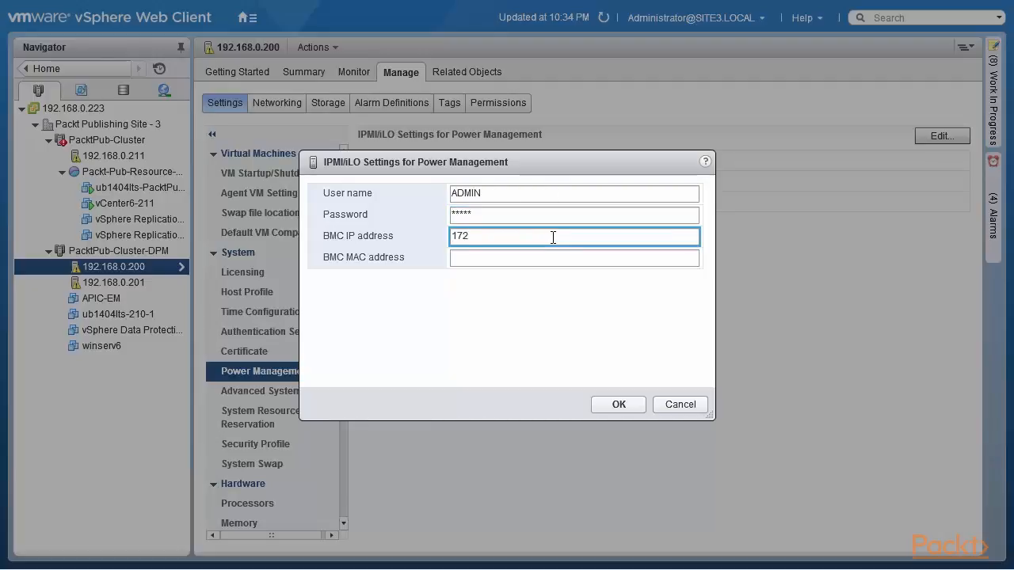
text(.20.)
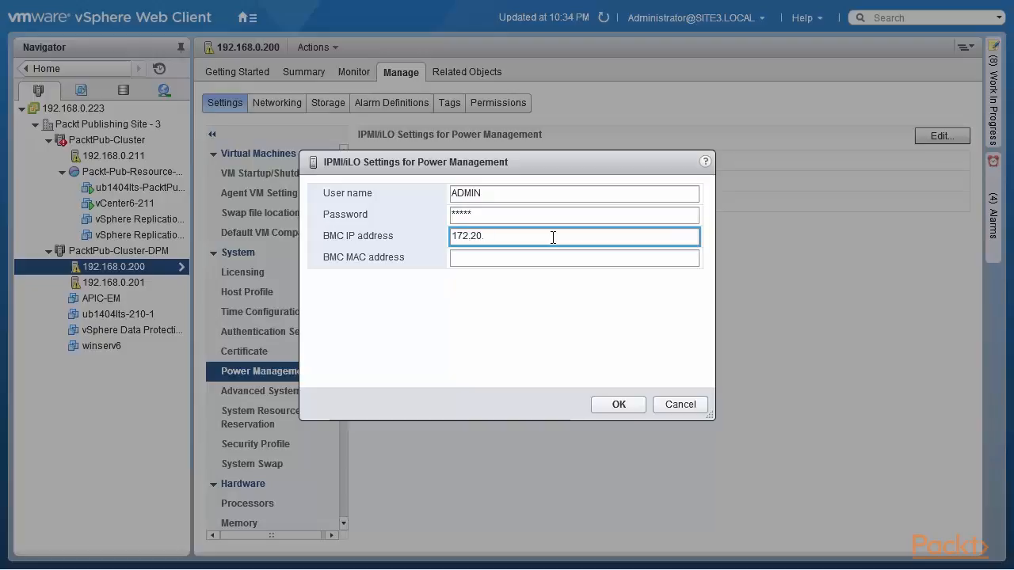
text(50.3)
Set the host's BMC MAC address to 00:25:90:9e:db:0d
click(550, 257)
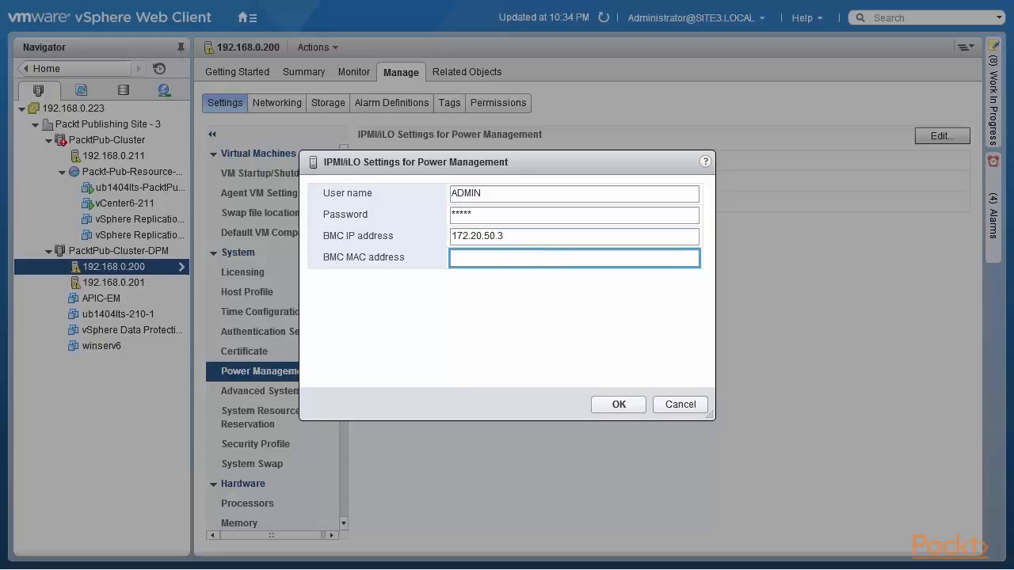
key(alt+Tab)
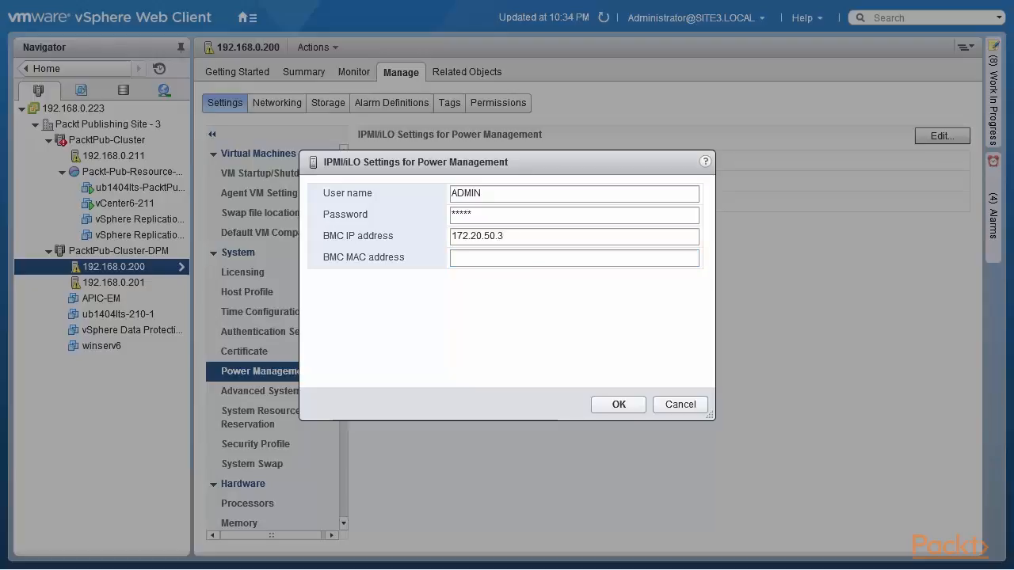
click(473, 258)
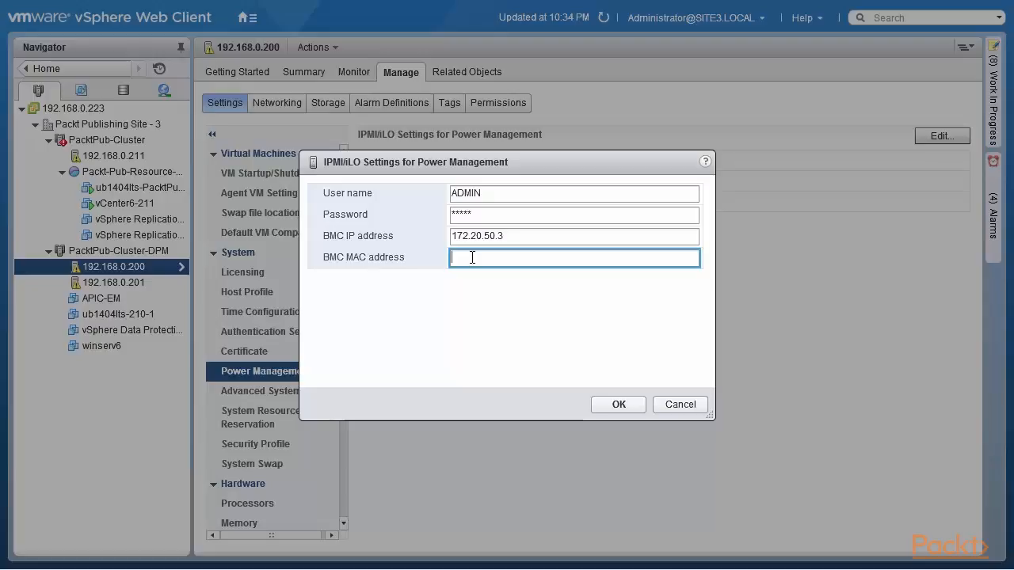
text(00:25:90:9e:)
text(db:0d)
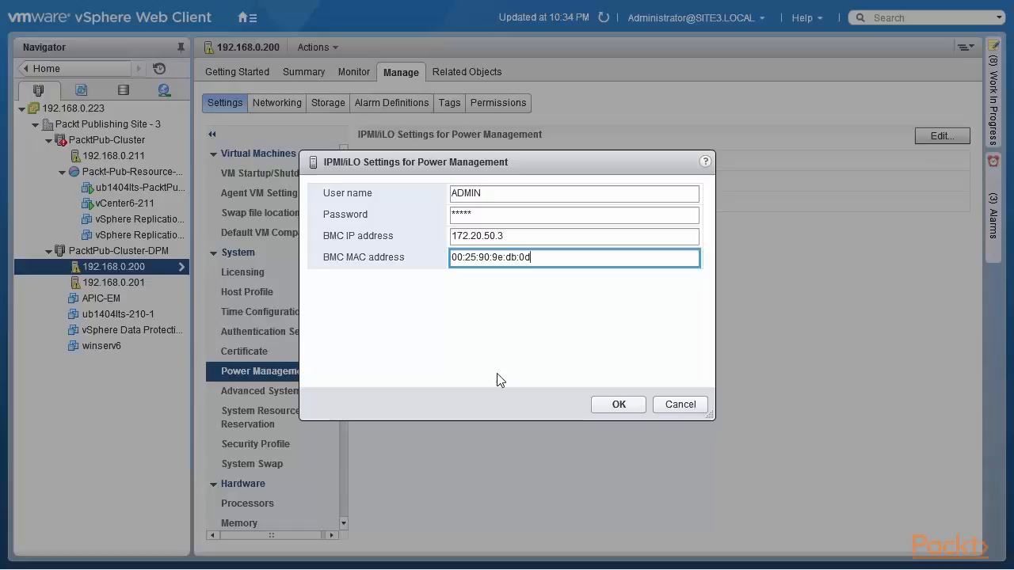
Discard the IPMI/iLO entries for host 192.168.0.200 and set its hardware power management policy to Balanced
click(674, 409)
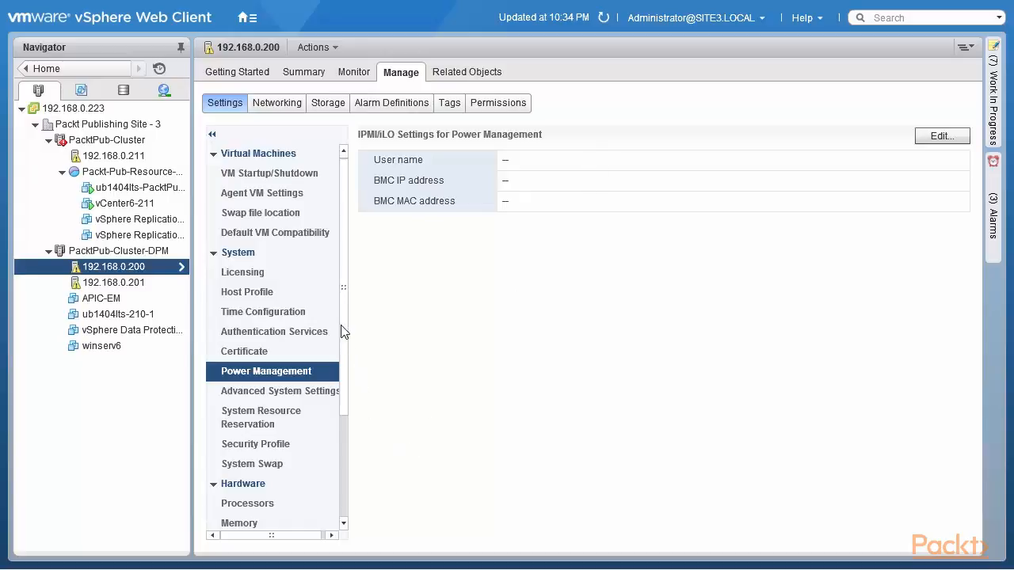
drag(343, 318, 340, 378)
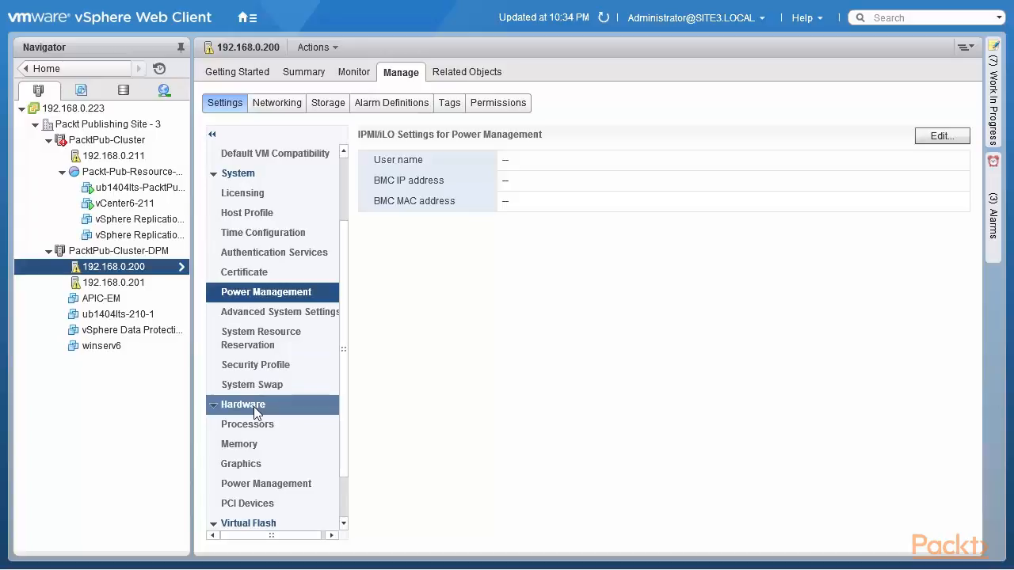
click(264, 488)
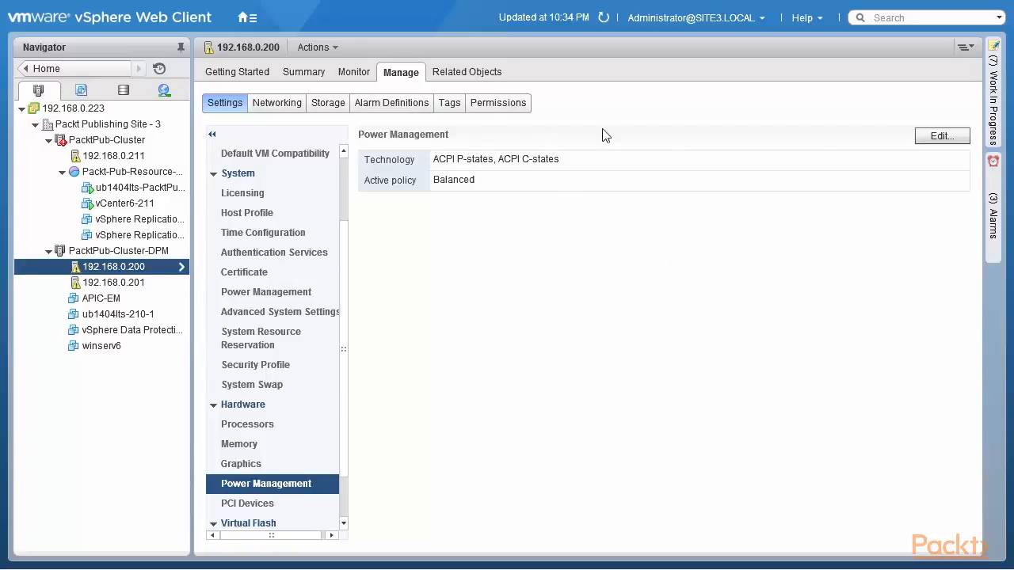
click(939, 136)
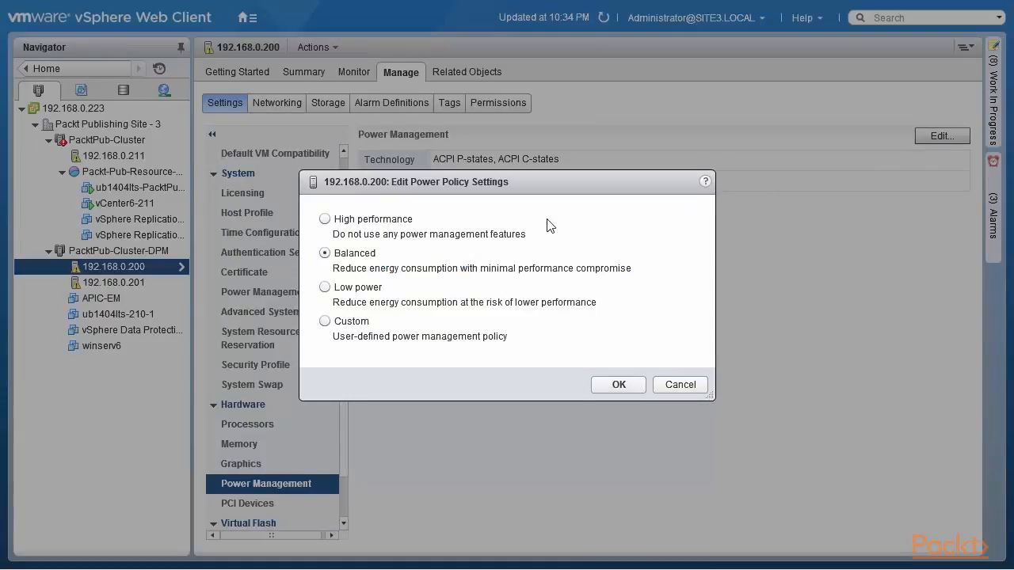
click(325, 219)
click(324, 254)
click(324, 289)
click(325, 253)
click(619, 385)
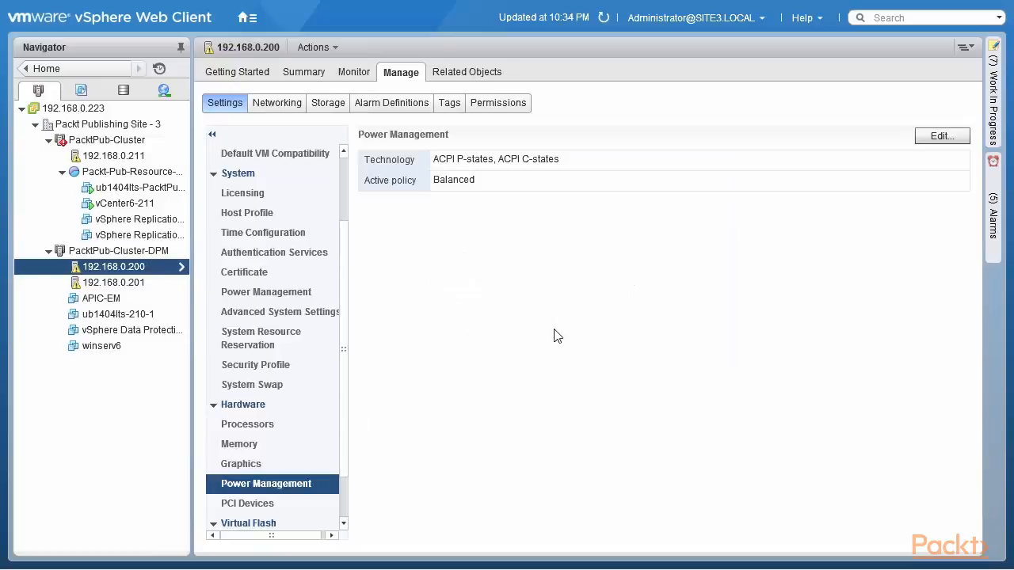
click(340, 367)
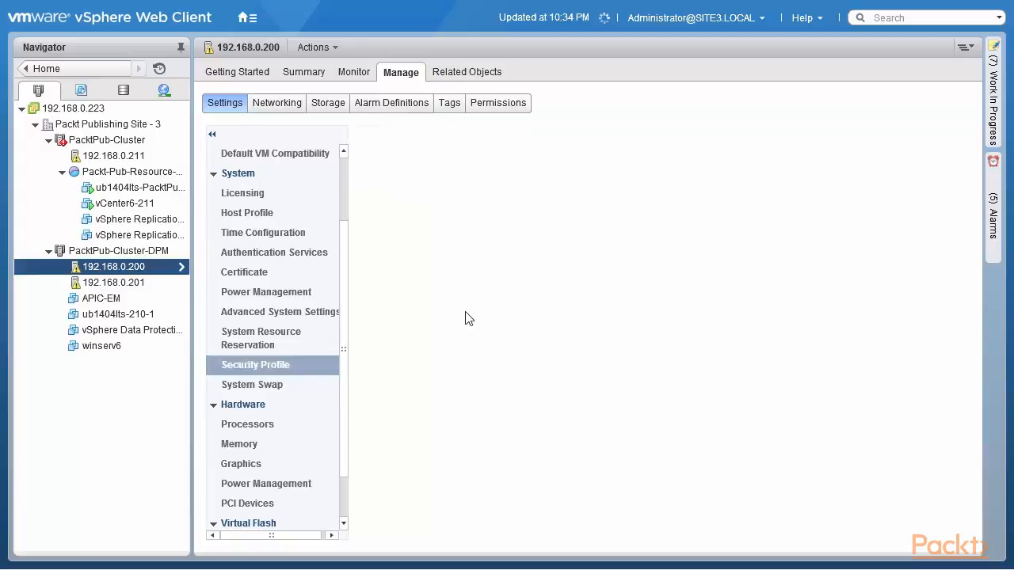
click(271, 426)
click(273, 484)
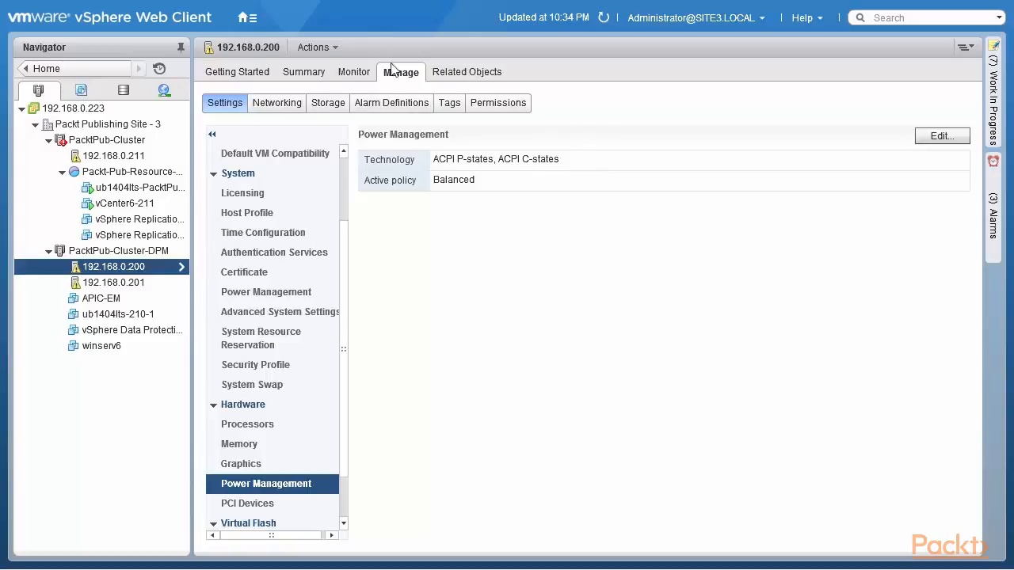
Open the vSphere DRS settings of PacktPub-Cluster-DPM for editing and expand the advanced options
click(155, 251)
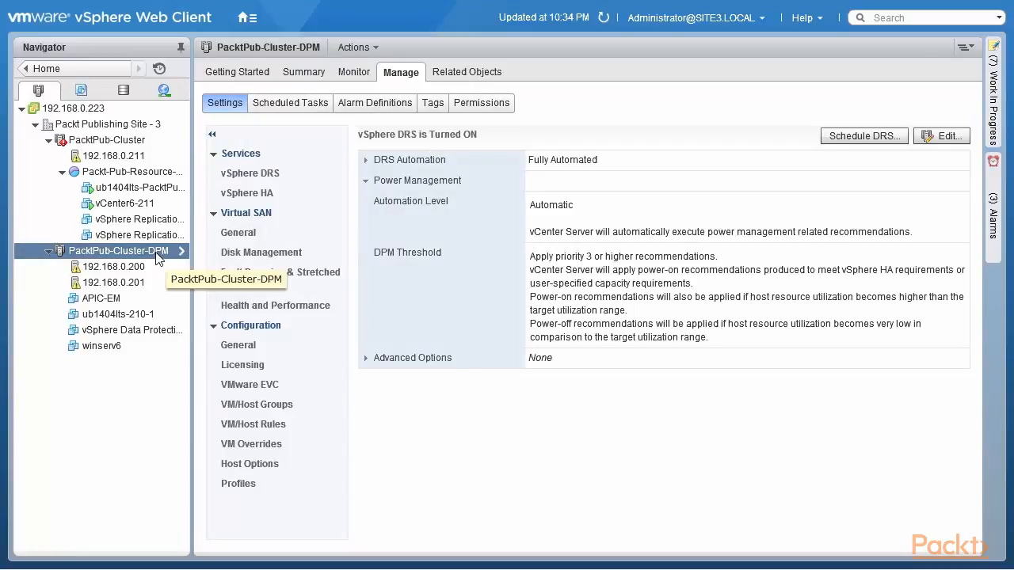
click(270, 176)
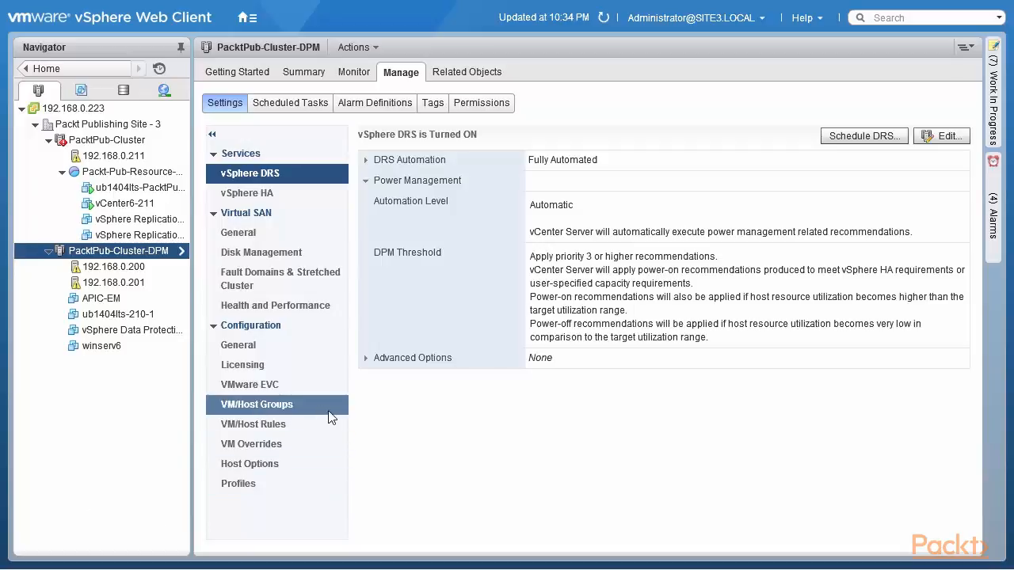
click(369, 359)
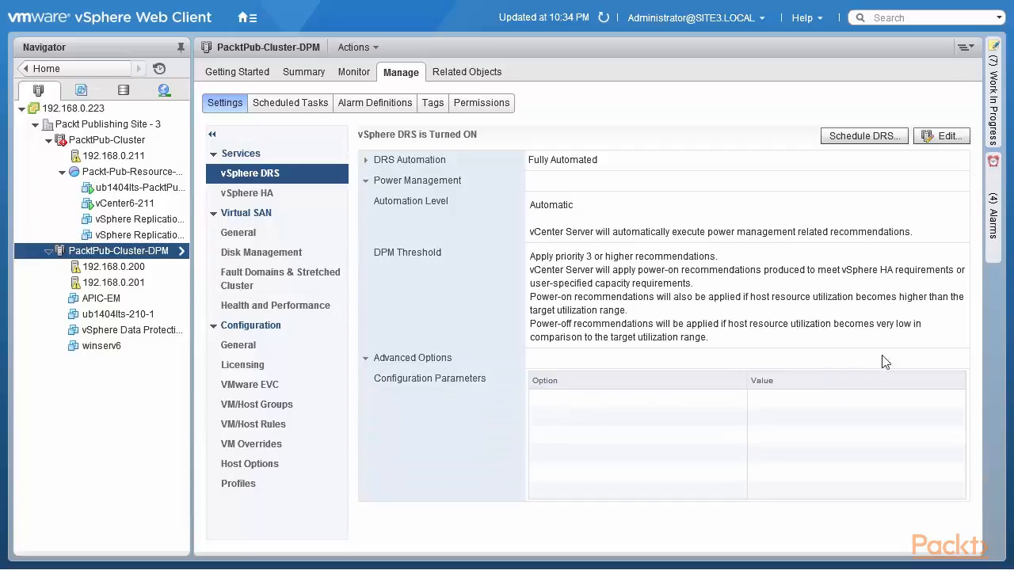
click(949, 142)
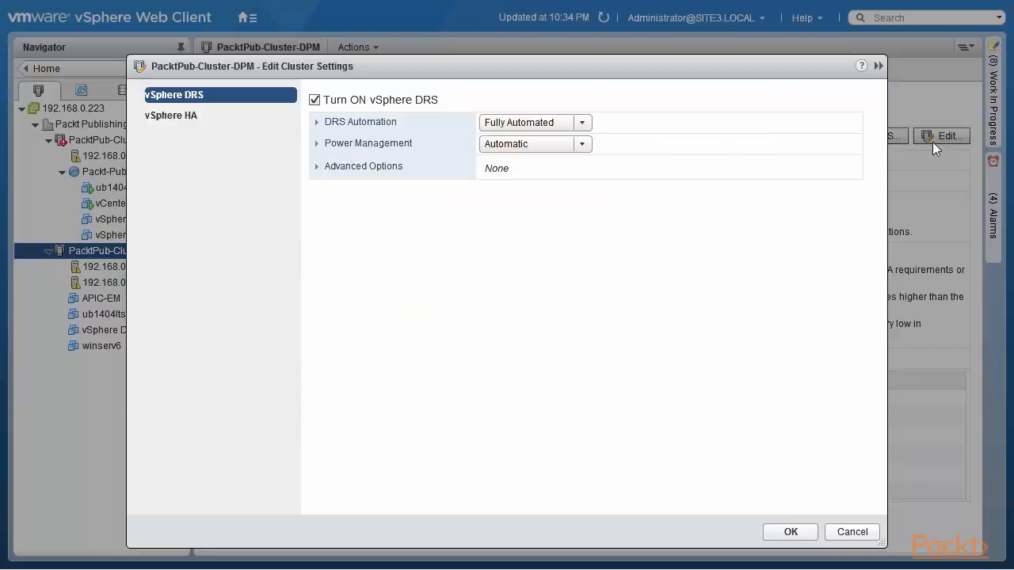
click(321, 168)
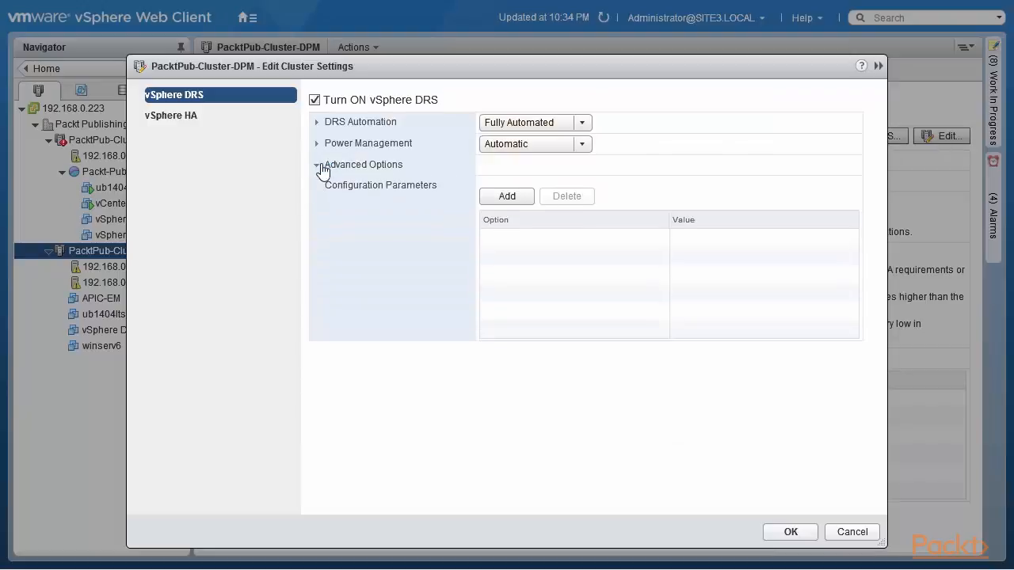
Add the DRS configuration parameter DemandCapacityRatioTarget with a value of 70
click(504, 198)
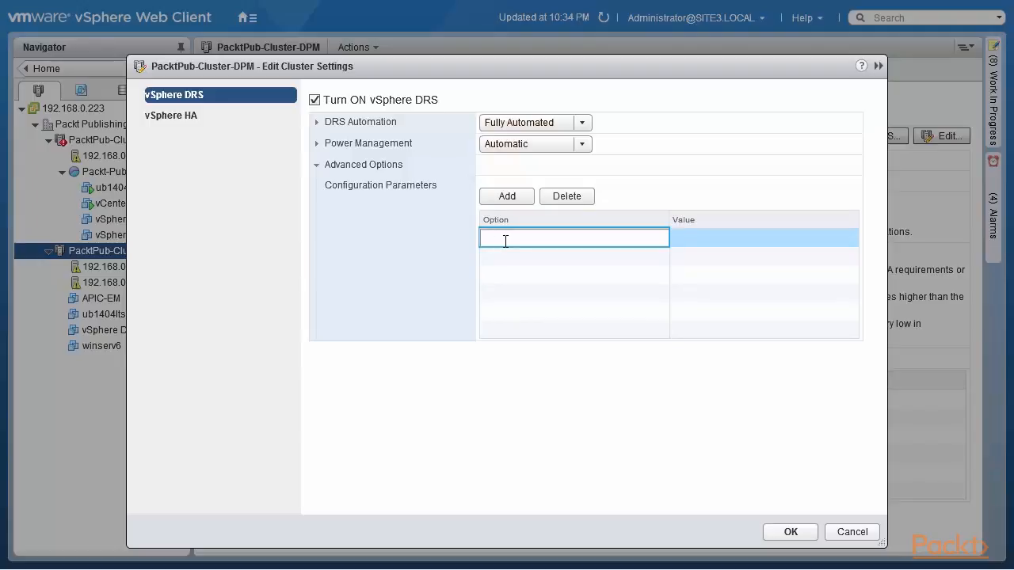
text(DemandCapacityRatioTarget)
click(713, 243)
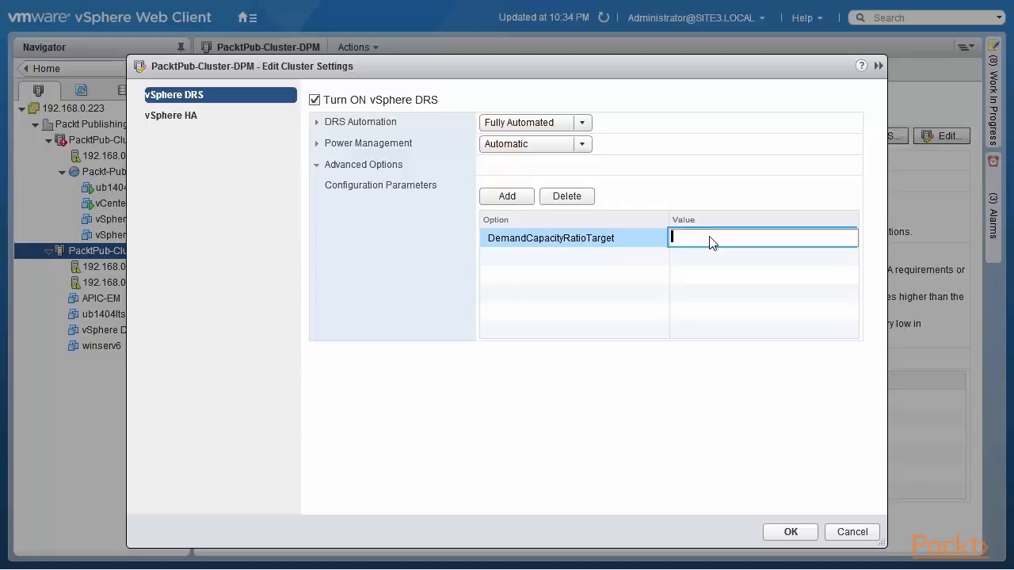
text(70)
click(522, 260)
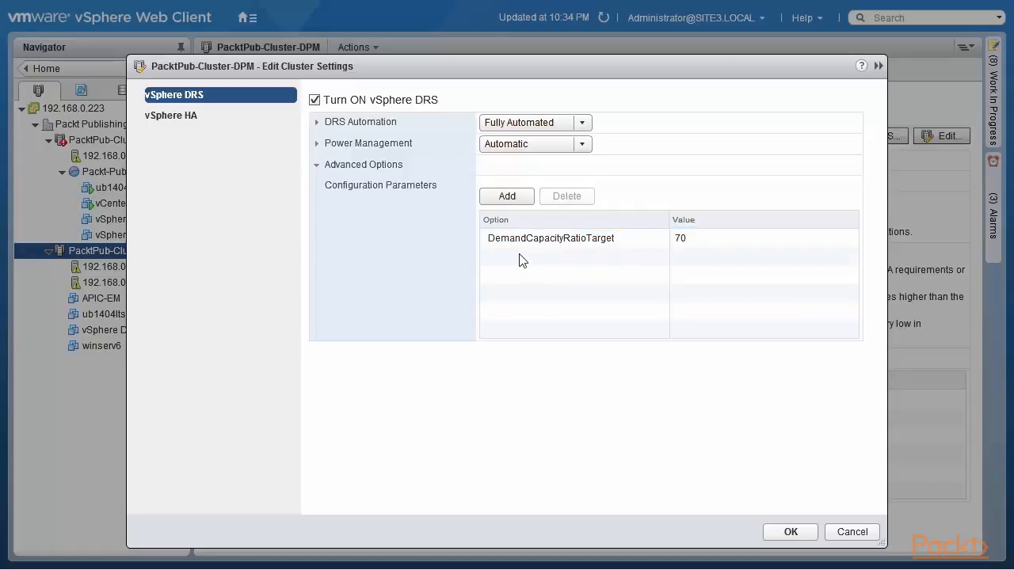
Add the configuration parameter DemandCapacityRatioToleranceHost with a value of 15 to the cluster's DRS advanced options
click(507, 196)
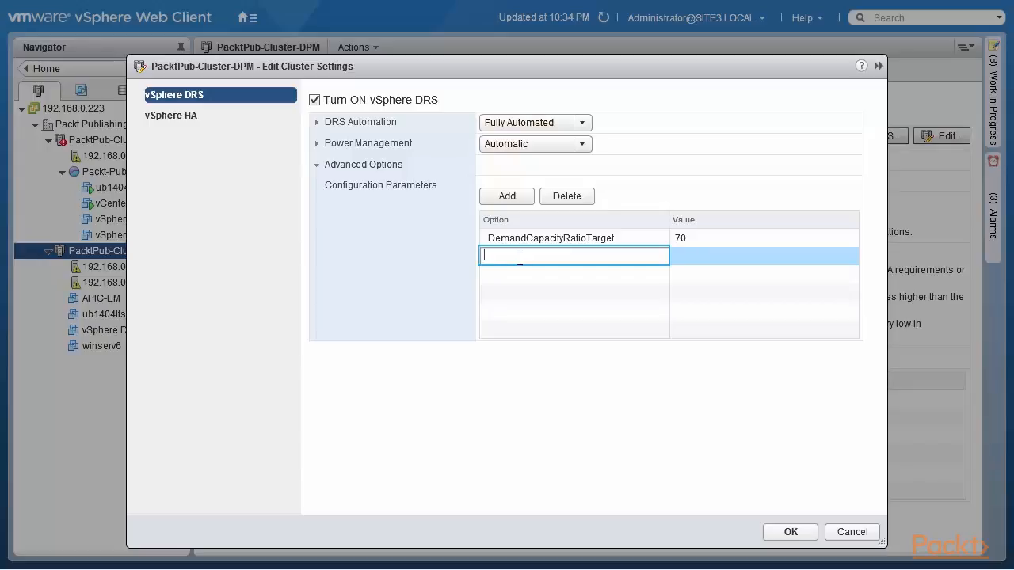
text(DemandCapacityRatioToleranceHost)
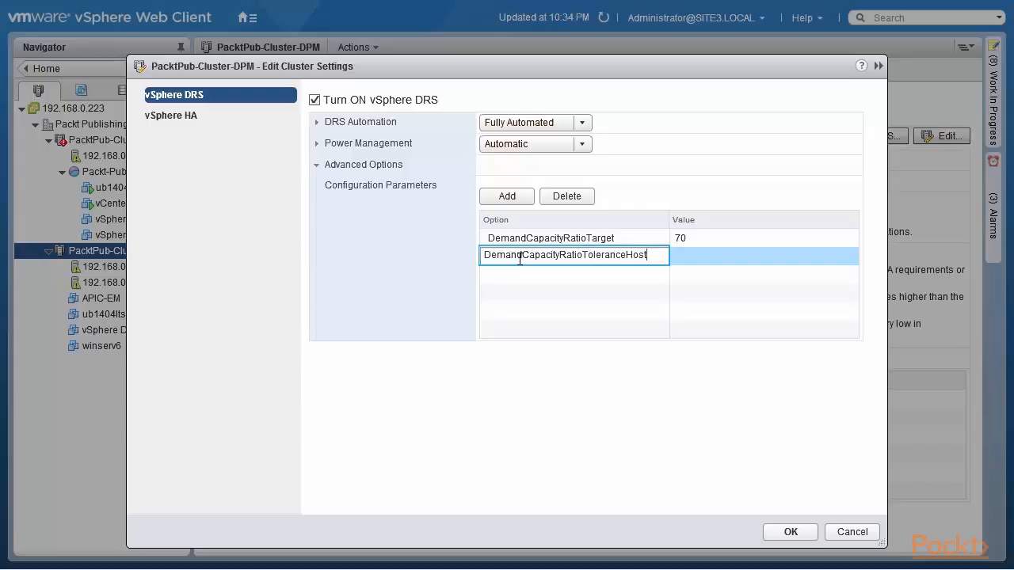
click(694, 256)
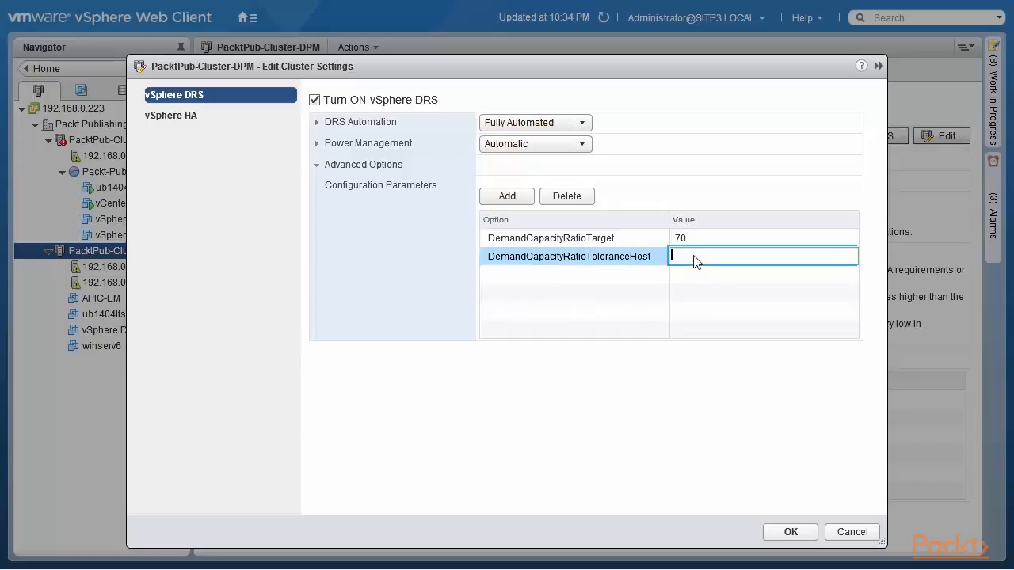
text(15)
click(636, 304)
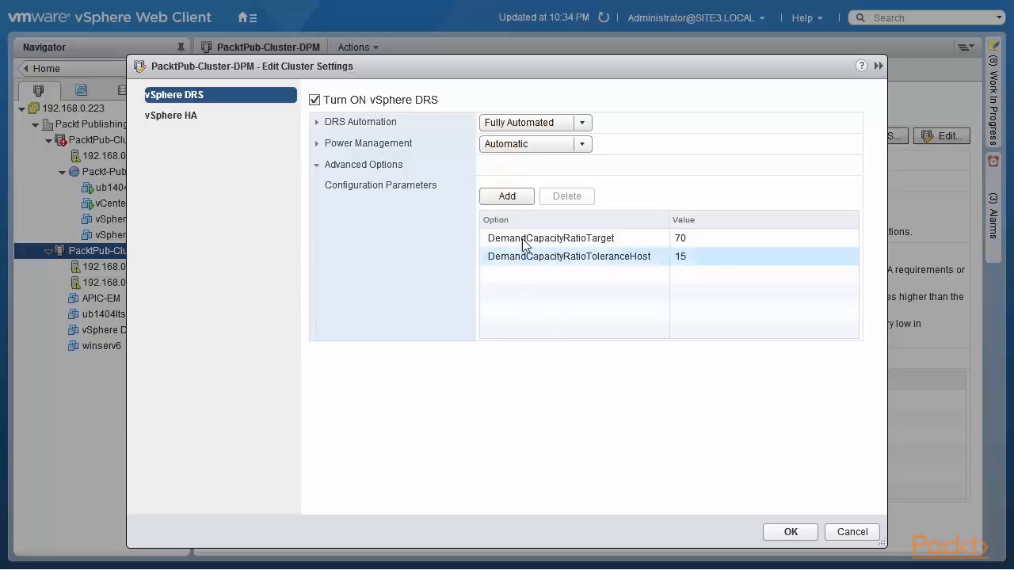
Add the configuration parameter VmDemandHistorySecsHostOn with a value of 360 to the DRS advanced options
click(513, 197)
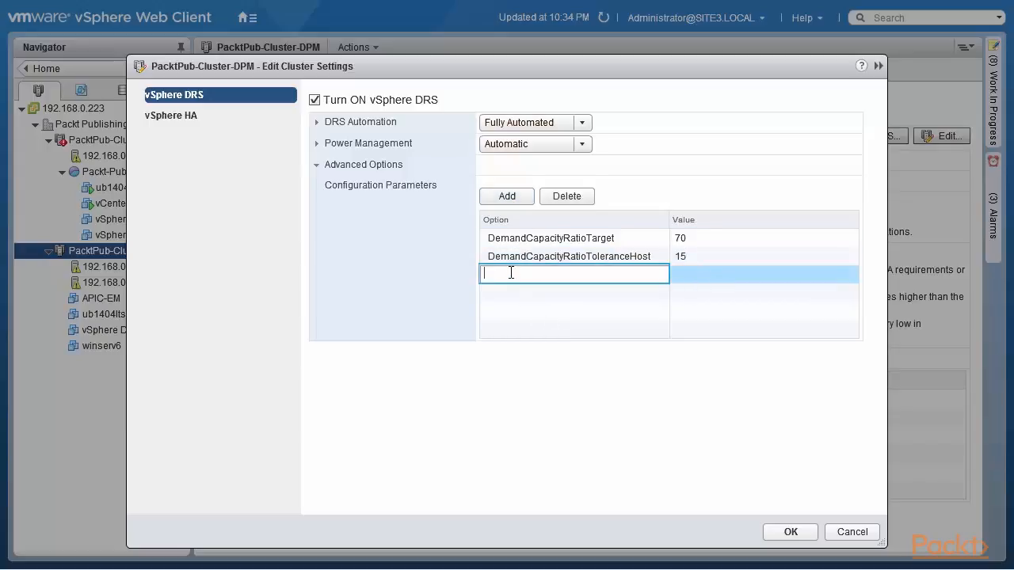
text(VmDemandHistorySecsHostOn)
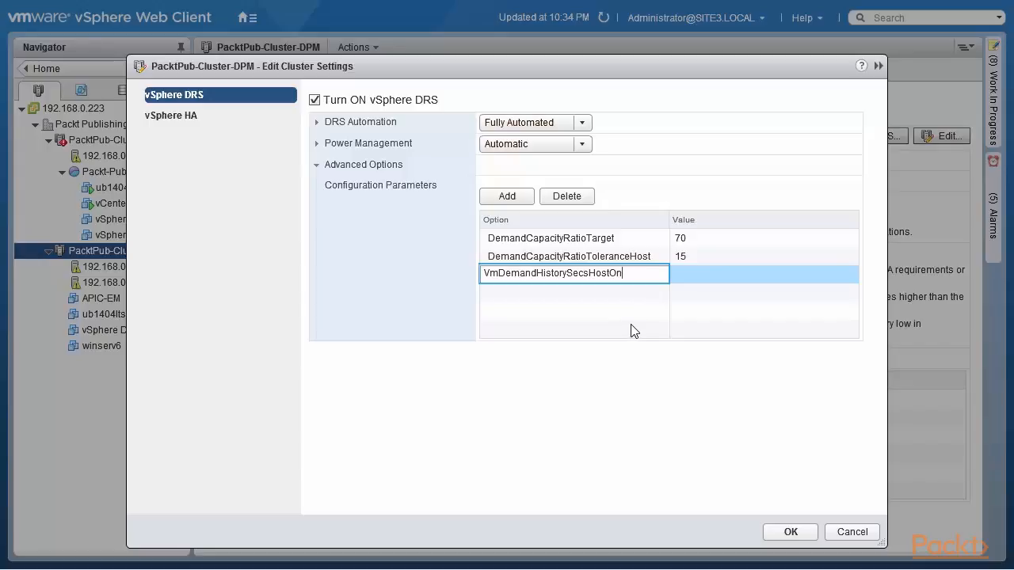
click(686, 276)
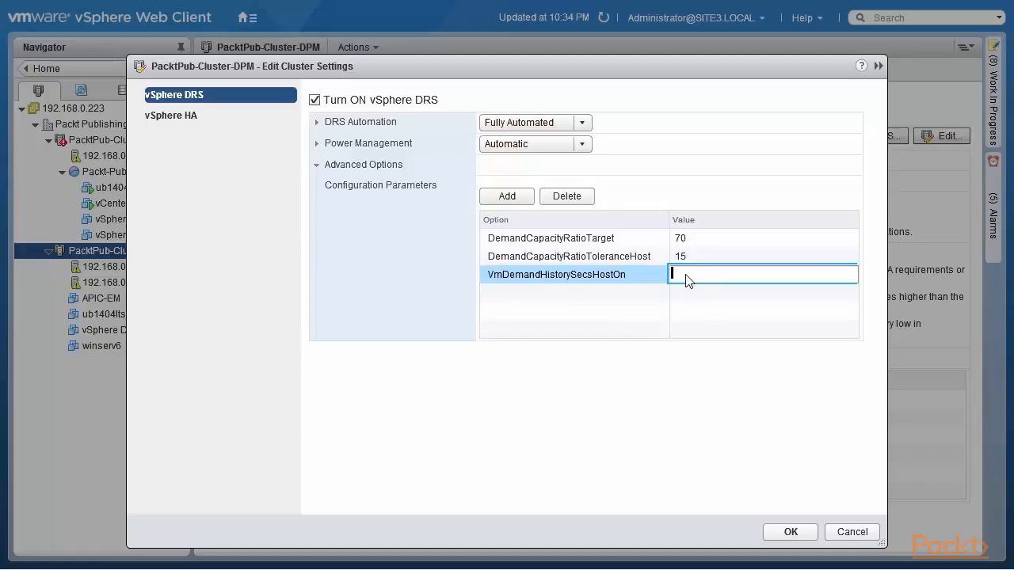
text(360)
click(505, 295)
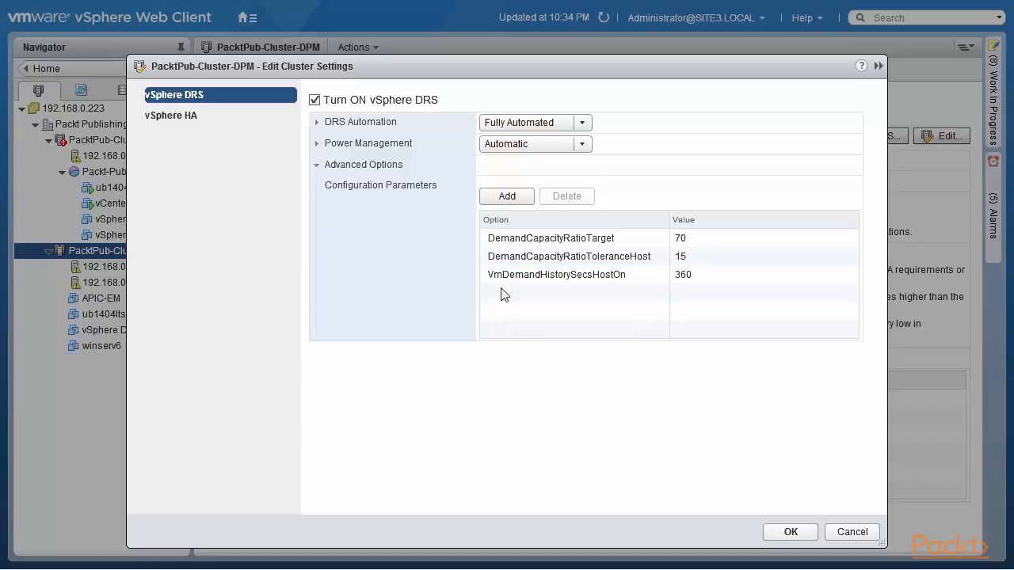
Add the configuration parameter VmDemandHistorySecsHostOff with a value of 3000 to the DRS advanced options
click(506, 197)
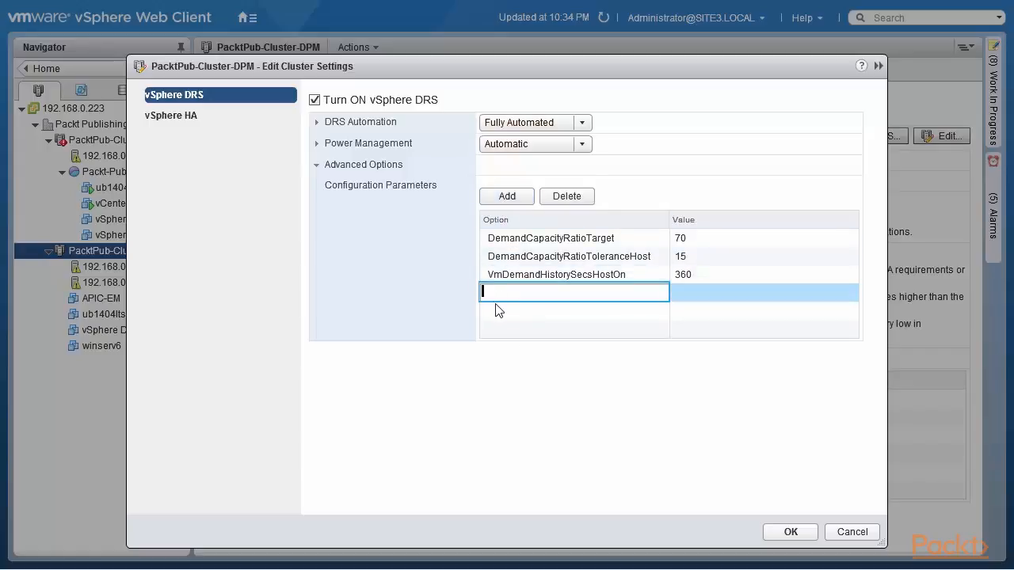
text(VmDemandHistorySecsHostOff)
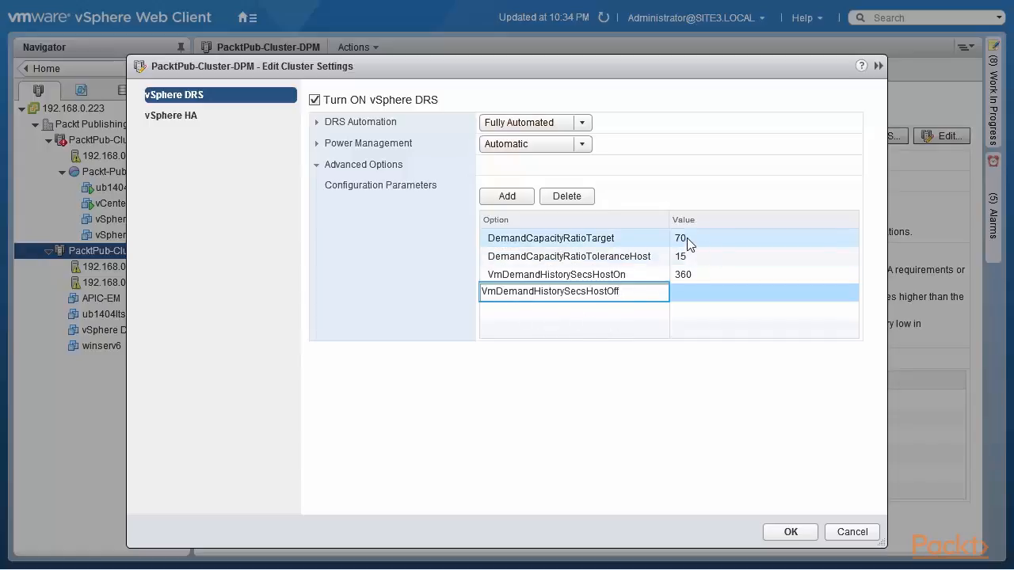
click(688, 293)
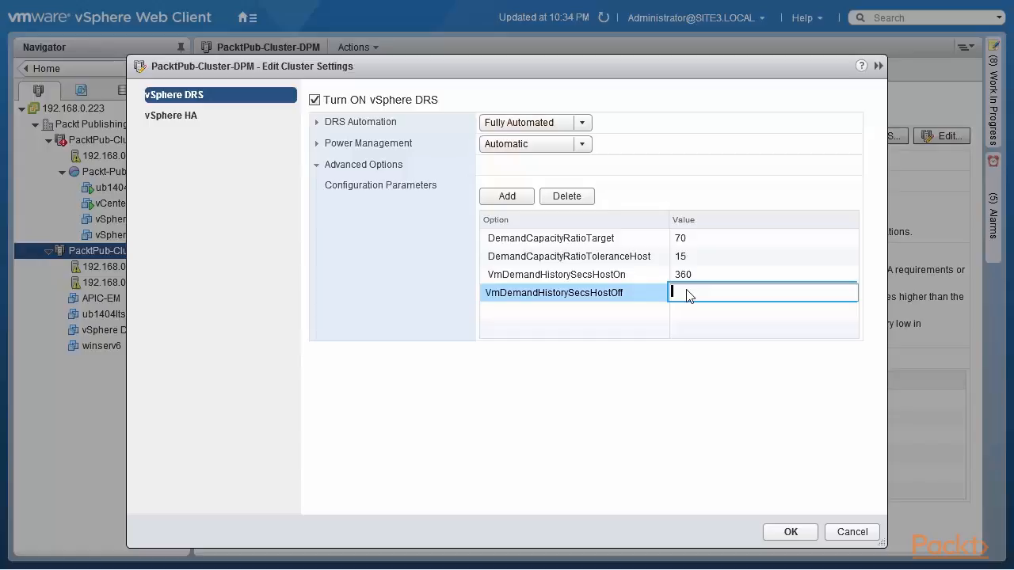
text(3000)
click(656, 389)
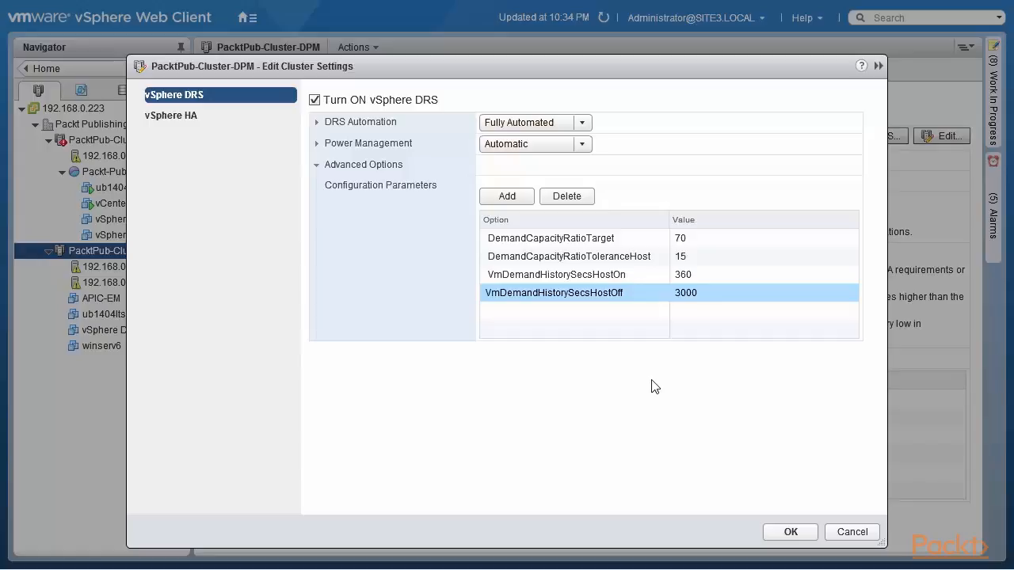
Add the configuration parameter MinPoweredOnCpuCapacity with a value of 50000 to the DRS advanced options
click(507, 196)
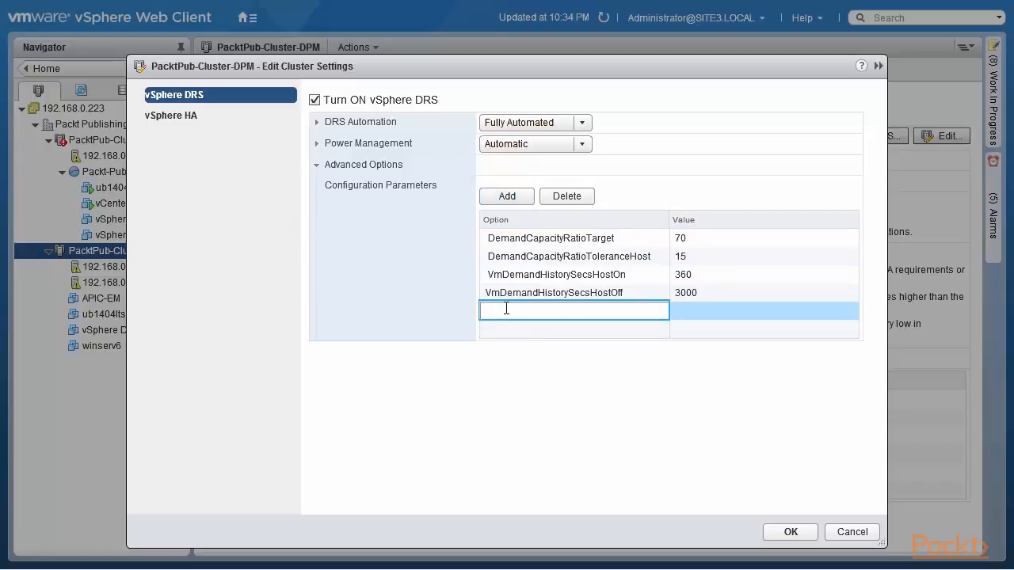
text(MinPoweredOnCpuCapacity)
click(701, 312)
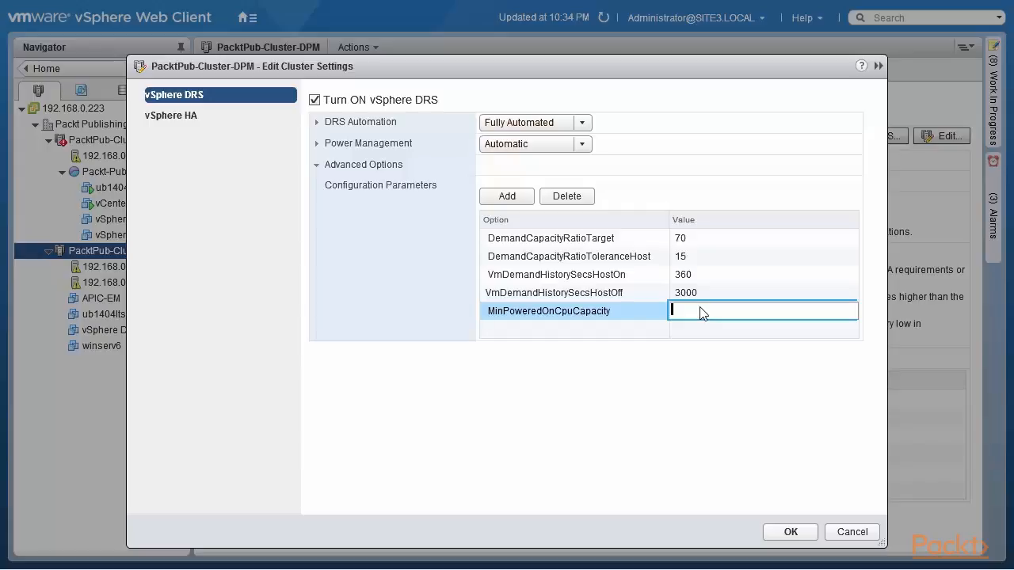
text(50000)
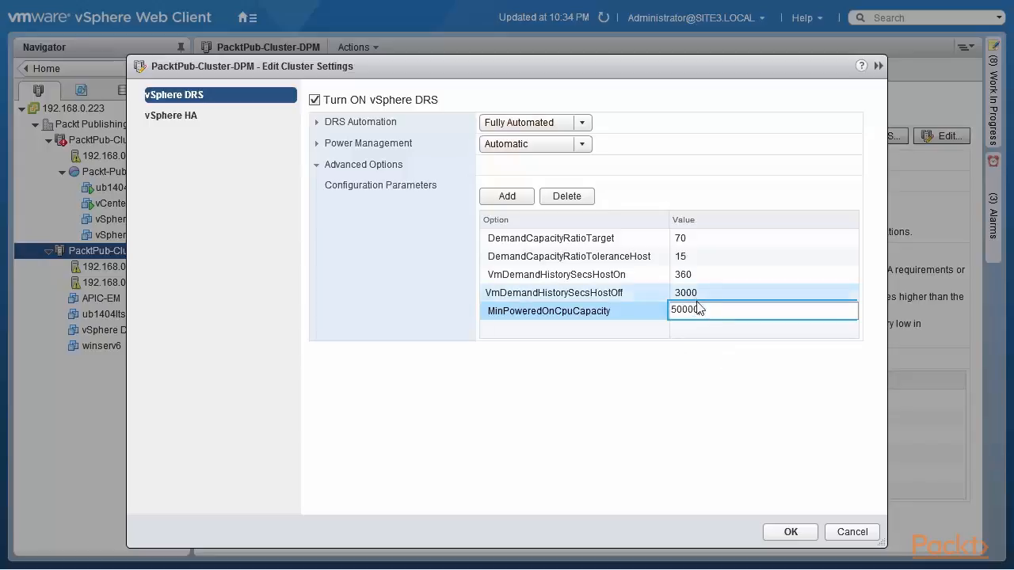
drag(700, 309, 116, 218)
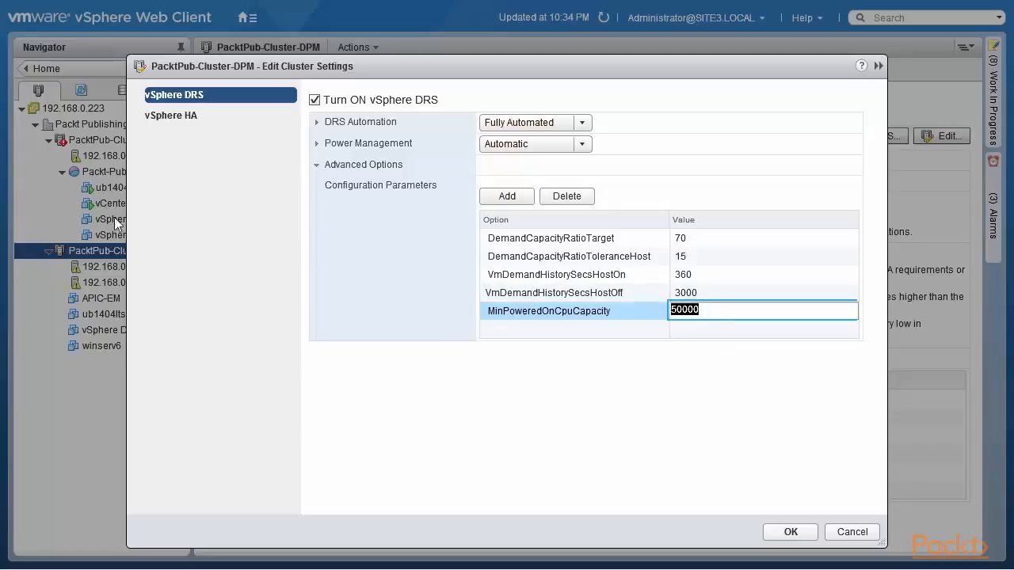
Add the configuration parameter MinPoweredOnMemCapacity with a value of 100000 to the DRS advanced options
click(504, 198)
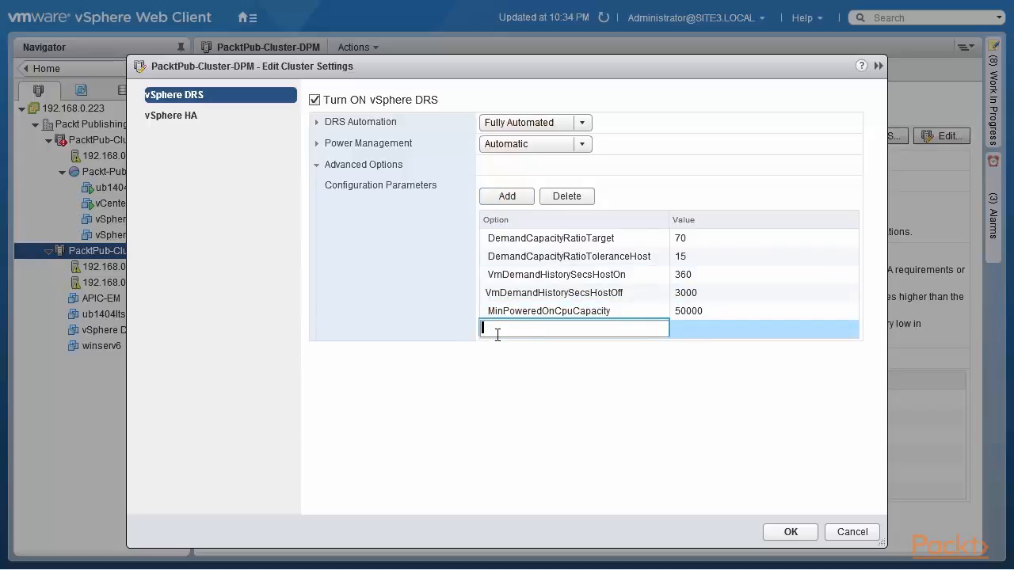
text(MinPoweredOnMemCapacity)
click(691, 335)
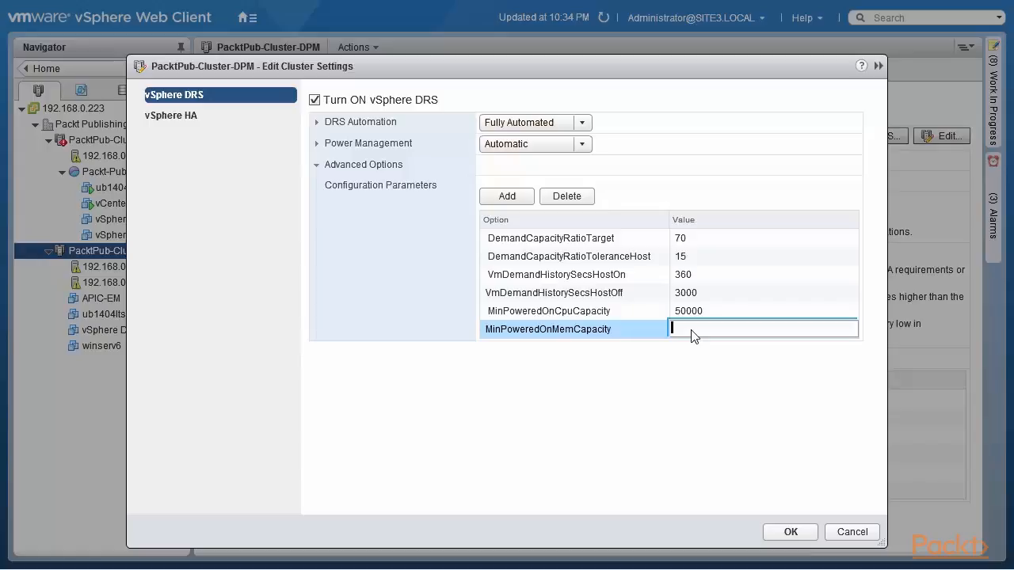
text(100000)
click(676, 366)
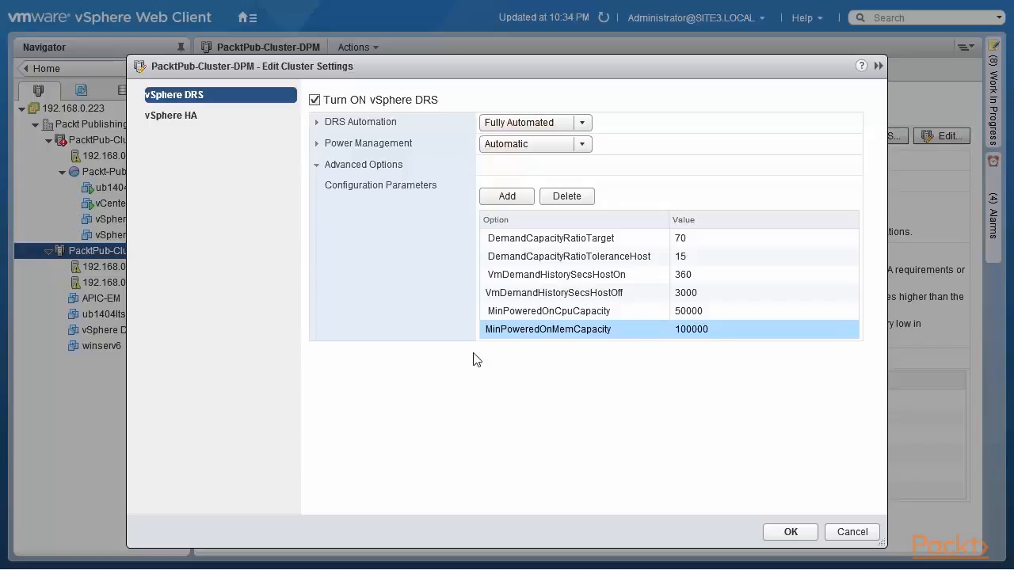
Add the configuration parameter HostMinUptimeSecs with a value of 600 to the DRS advanced options
click(508, 198)
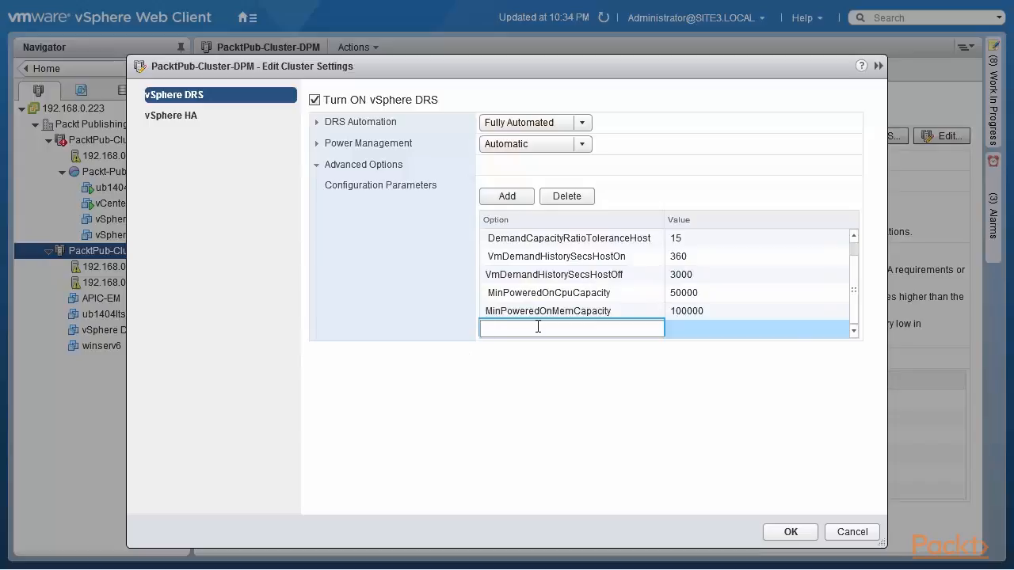
text(HostMinUptimeS)
text(ecs)
click(716, 331)
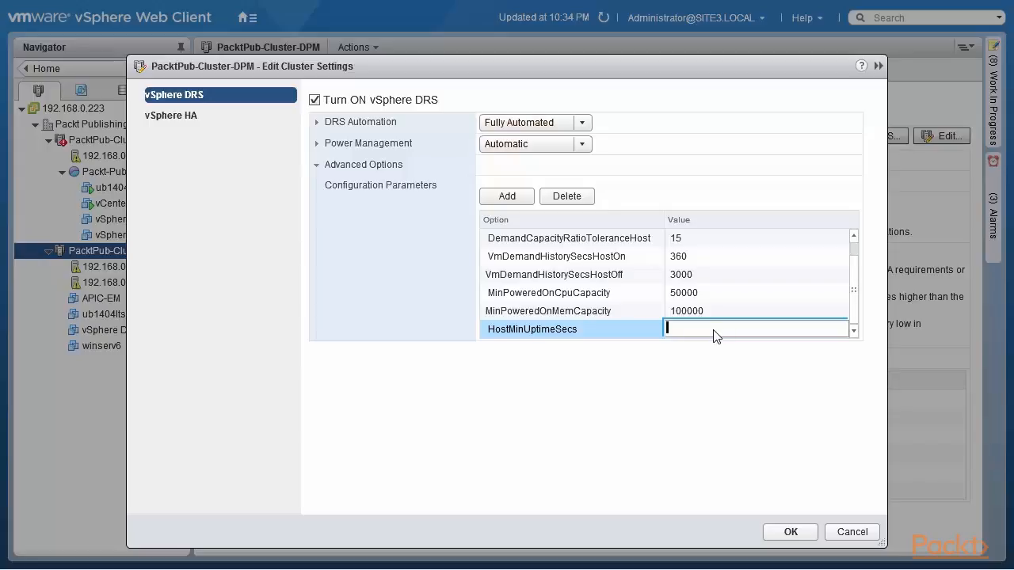
text(600)
click(679, 388)
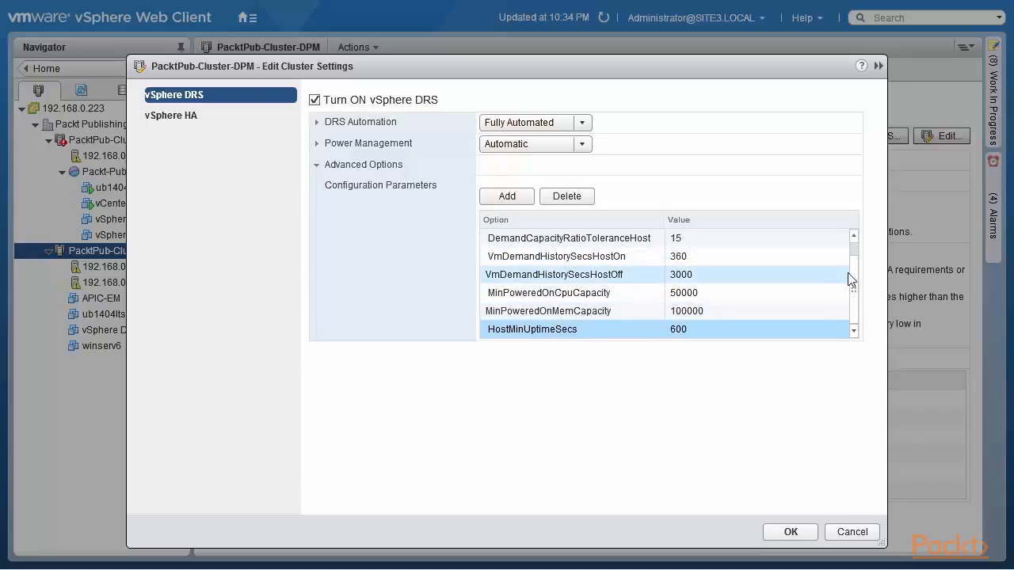
Check the option names entered for the DemandCapacityRatio and MinPoweredOn configuration parameters in the DRS advanced options
scroll(860, 281, up, 1)
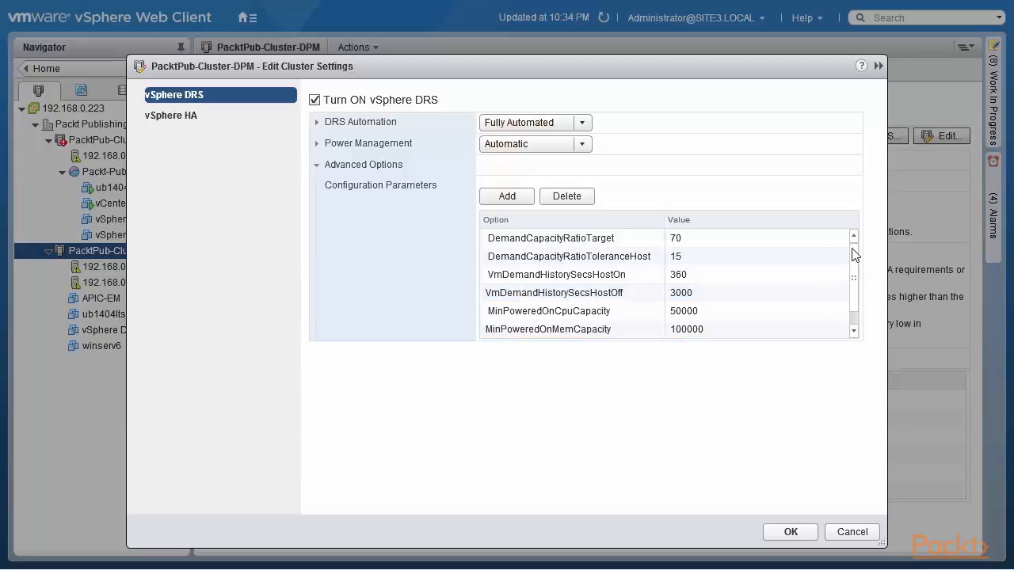
click(576, 244)
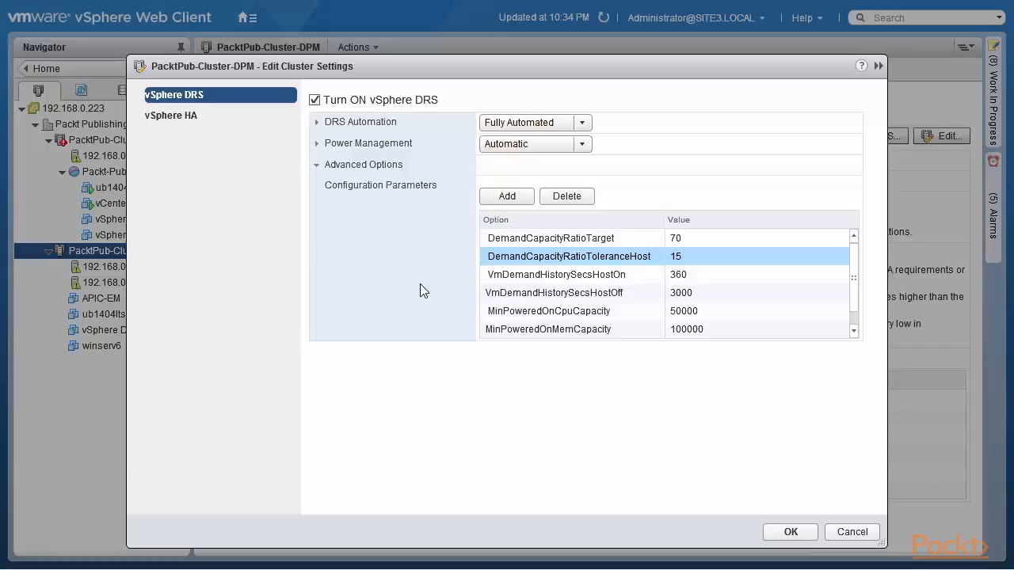
double_click(488, 239)
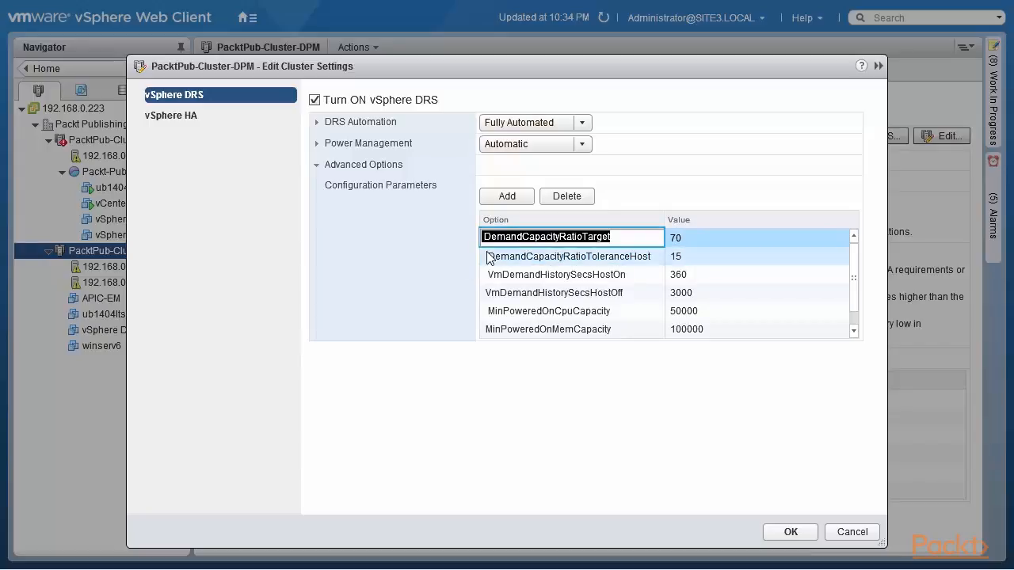
double_click(488, 258)
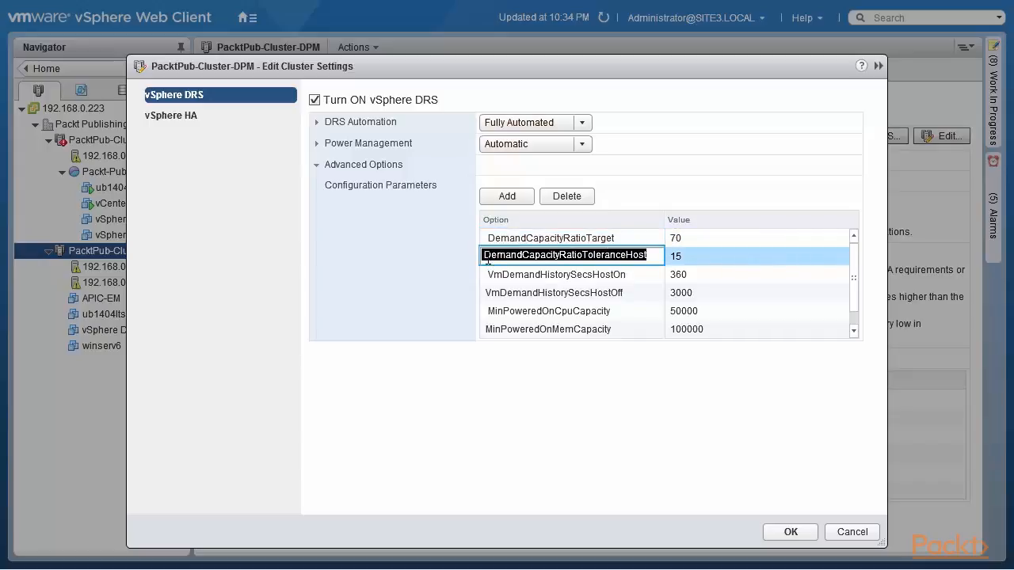
double_click(488, 312)
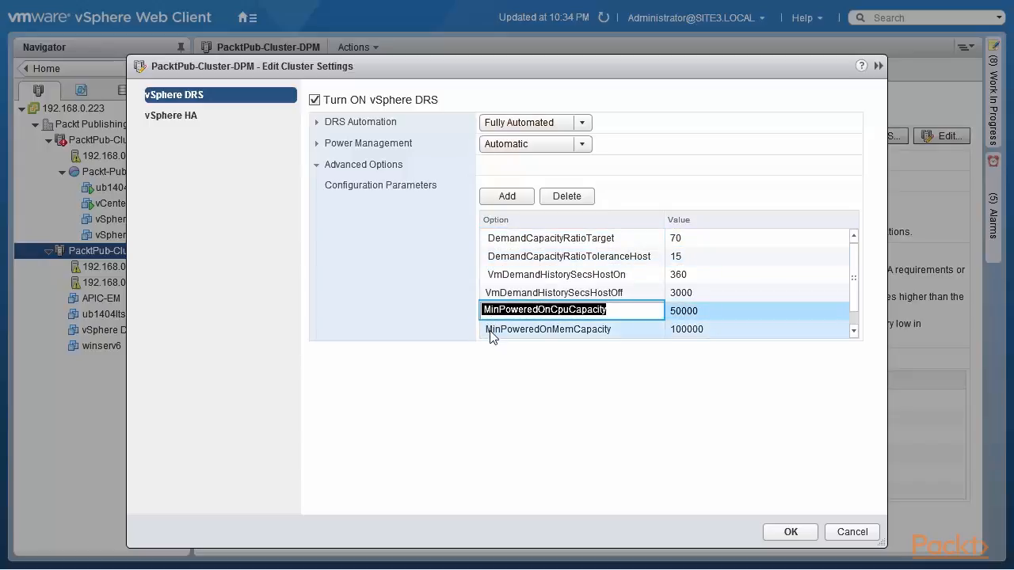
double_click(490, 331)
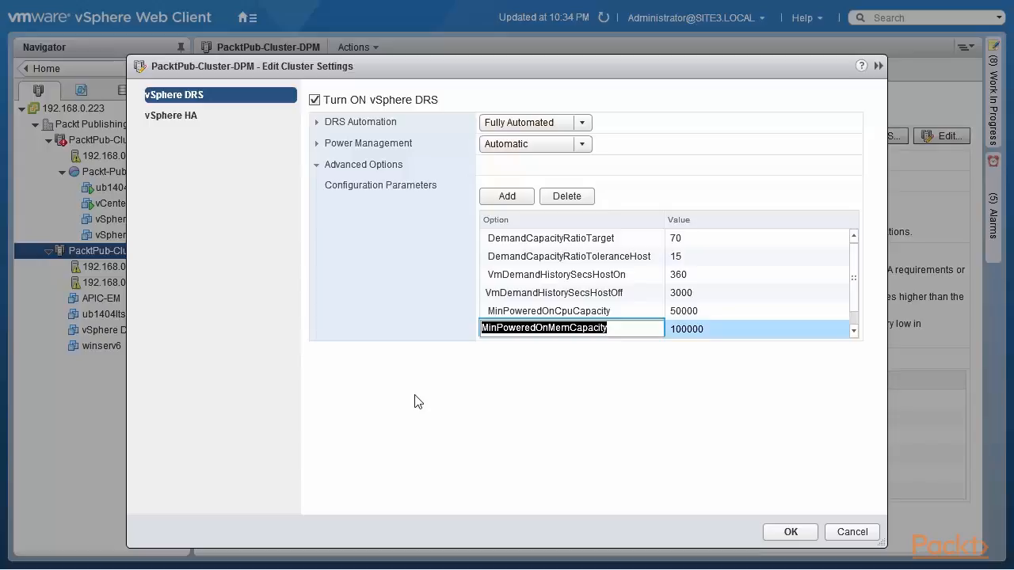